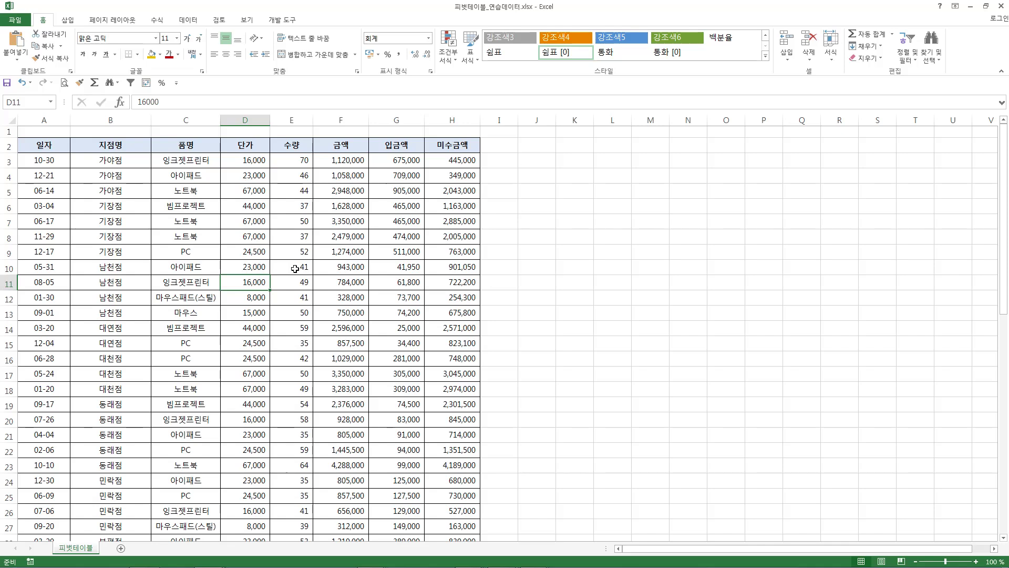
Create a pivot table from the sales data range 피벗테이블!$A$2:$H$58 on a new worksheet
{"action": "left_click", "coordinate": [285, 254]}
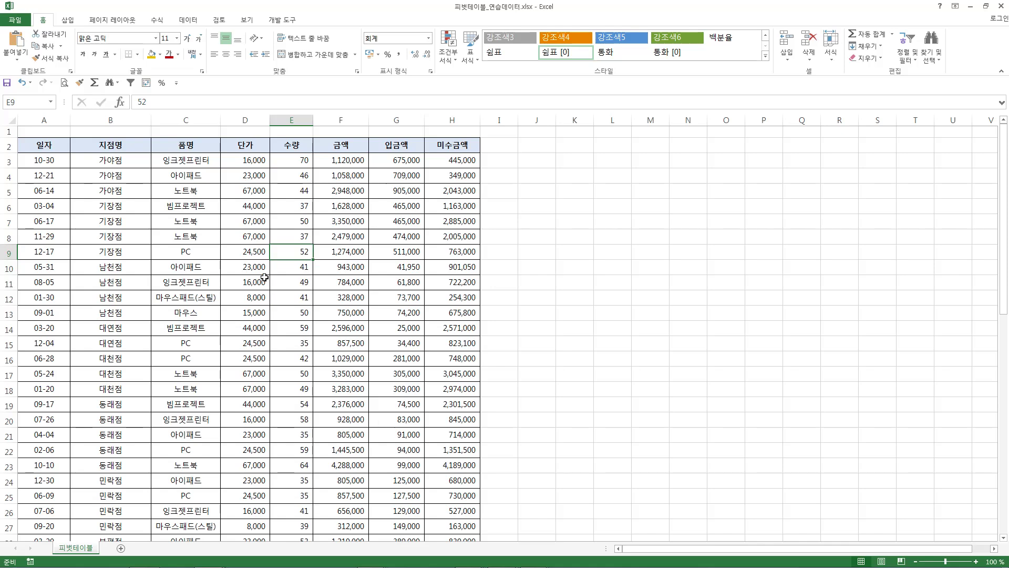
{"action": "left_click", "coordinate": [225, 223]}
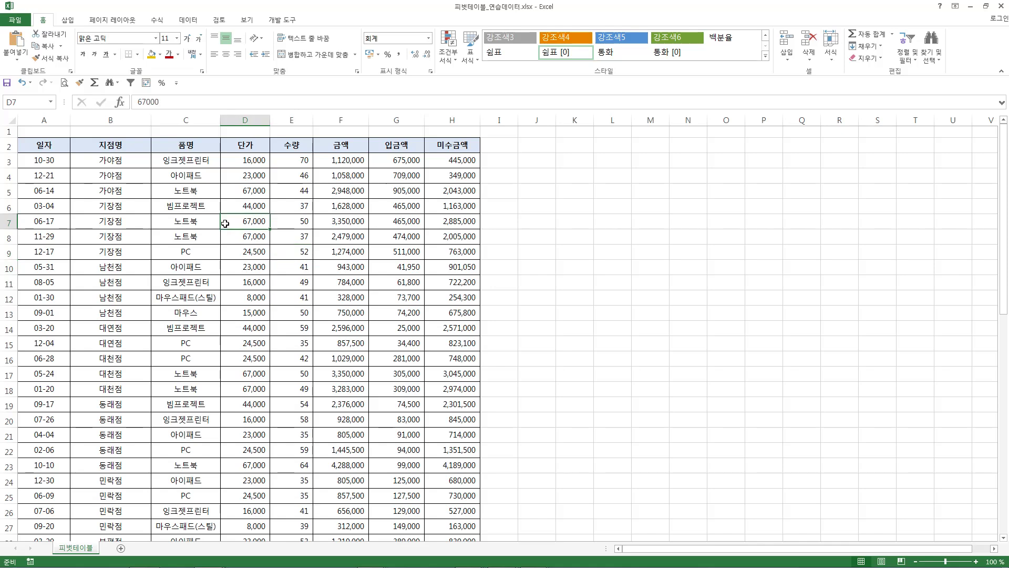
{"action": "left_click", "coordinate": [180, 225]}
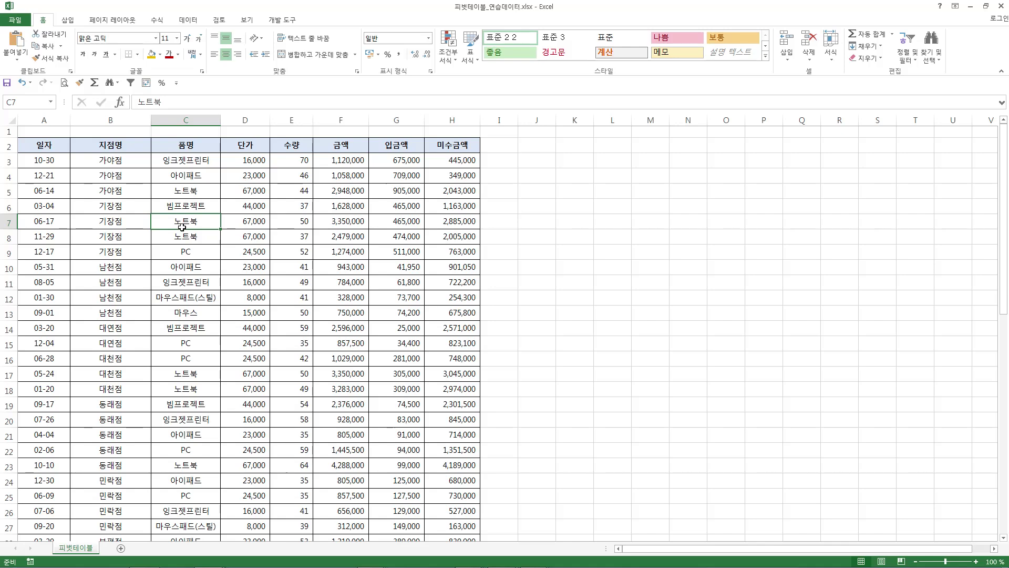
{"action": "left_click", "coordinate": [72, 22]}
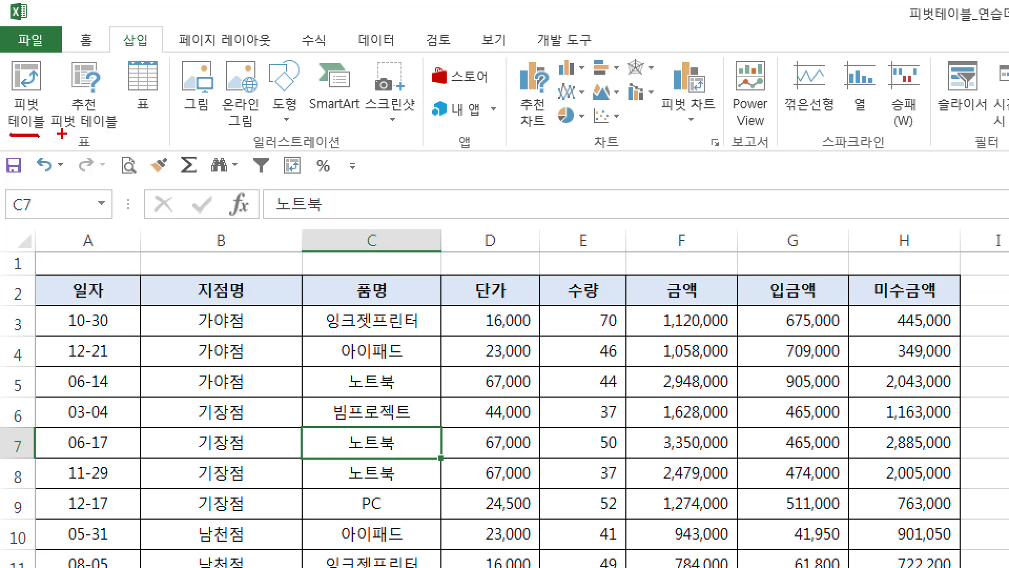
{"action": "left_click_drag", "start_coordinate": [58, 133], "coordinate": [112, 134]}
{"action": "left_click_drag", "start_coordinate": [83, 64], "coordinate": [111, 52]}
{"action": "left_click_drag", "start_coordinate": [21, 58], "coordinate": [43, 29]}
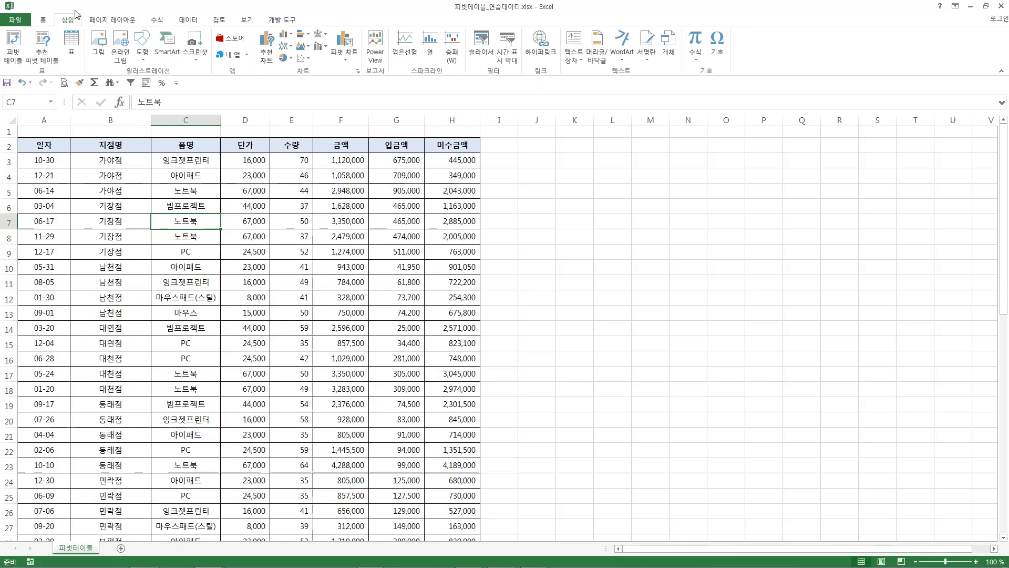
{"action": "left_click", "coordinate": [13, 42]}
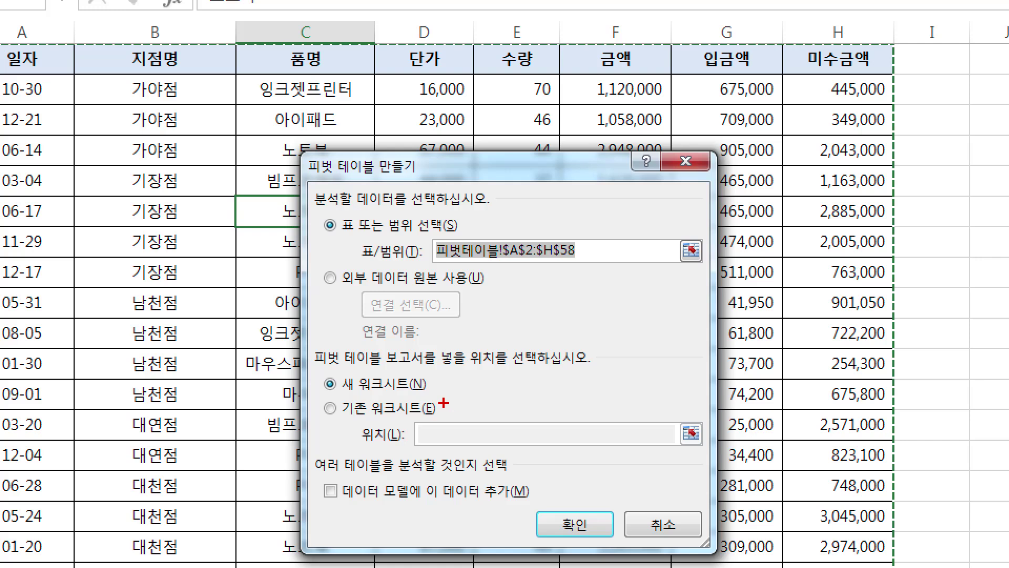
{"action": "left_click_drag", "start_coordinate": [344, 393], "coordinate": [408, 390]}
{"action": "mouse_move", "coordinate": [432, 390]}
{"action": "left_mouse_down"}
{"action": "mouse_move", "coordinate": [438, 402]}
{"action": "mouse_move", "coordinate": [464, 359]}
{"action": "left_mouse_up"}
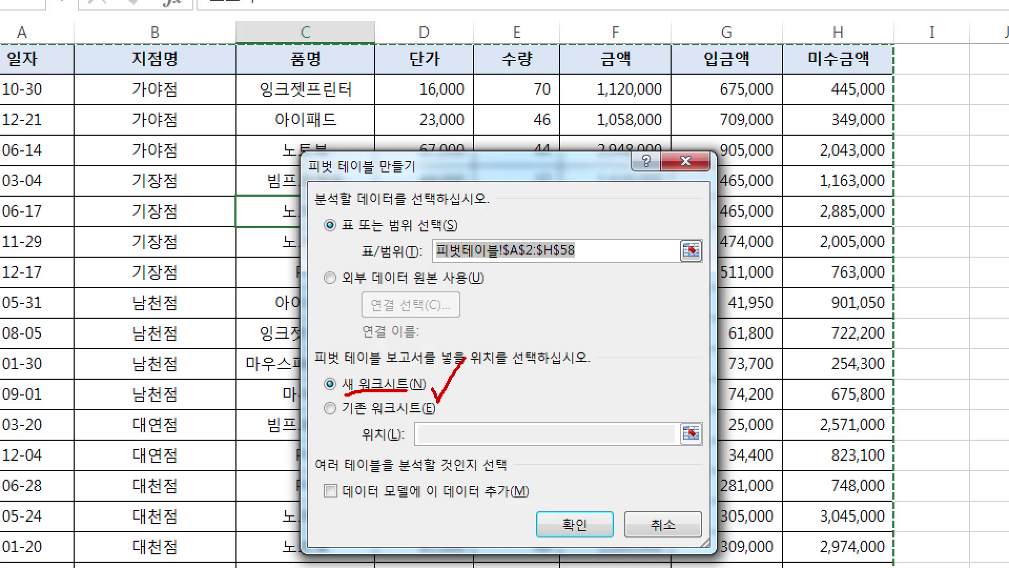
{"action": "key", "text": "Escape"}
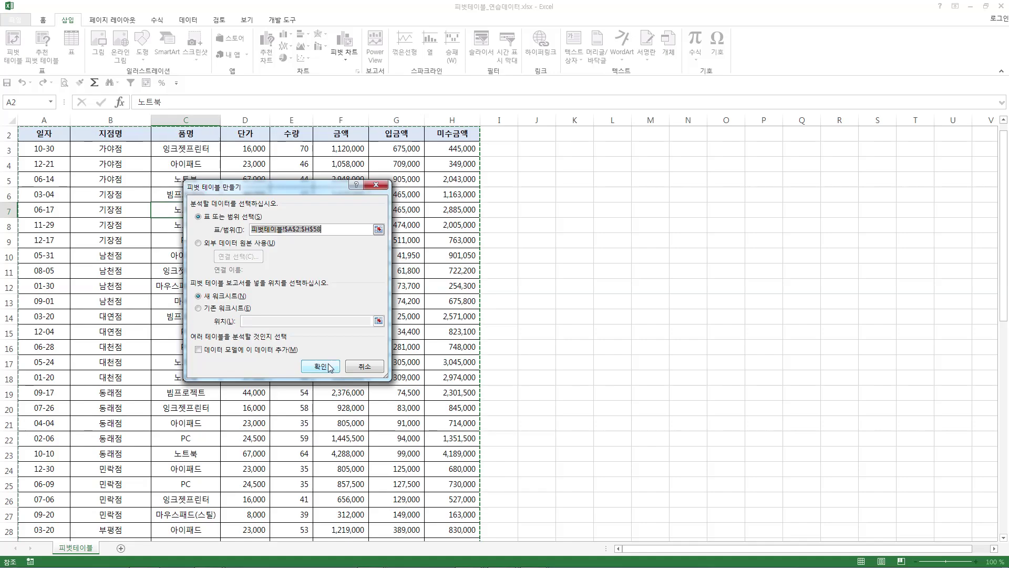
{"action": "left_click", "coordinate": [321, 366]}
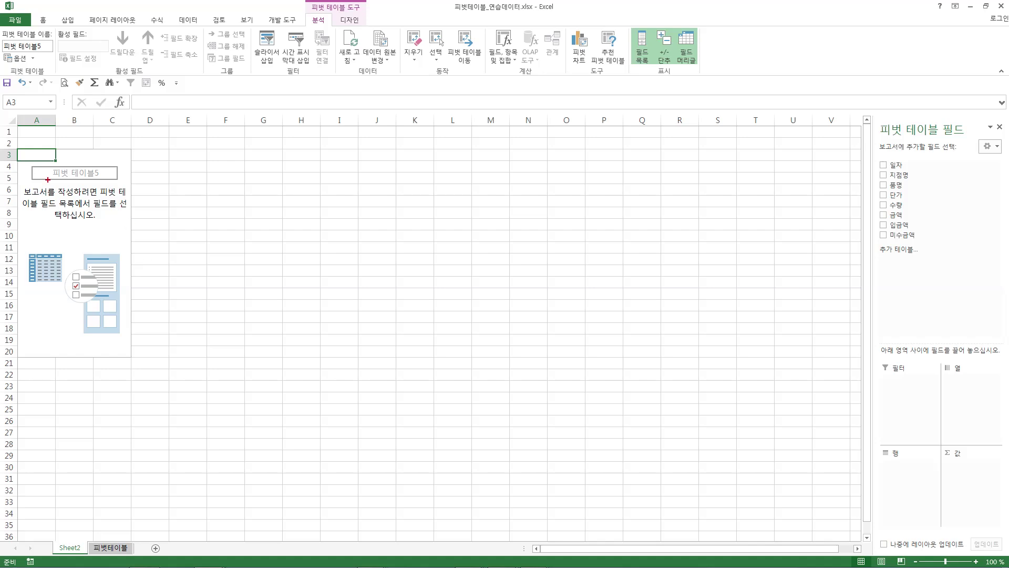
{"action": "left_click_drag", "start_coordinate": [25, 170], "coordinate": [418, 169]}
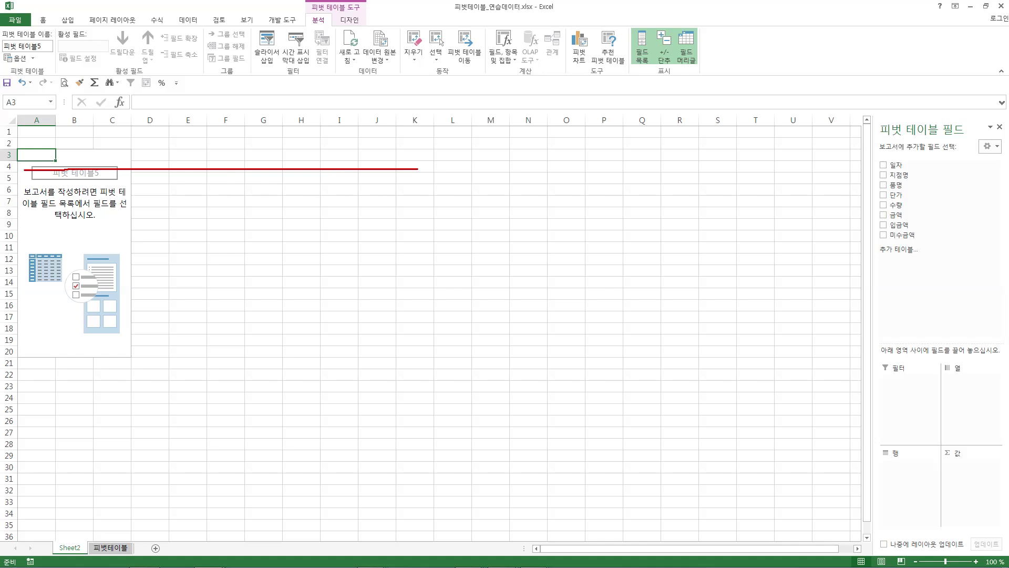
{"action": "left_click_drag", "start_coordinate": [140, 125], "coordinate": [132, 366]}
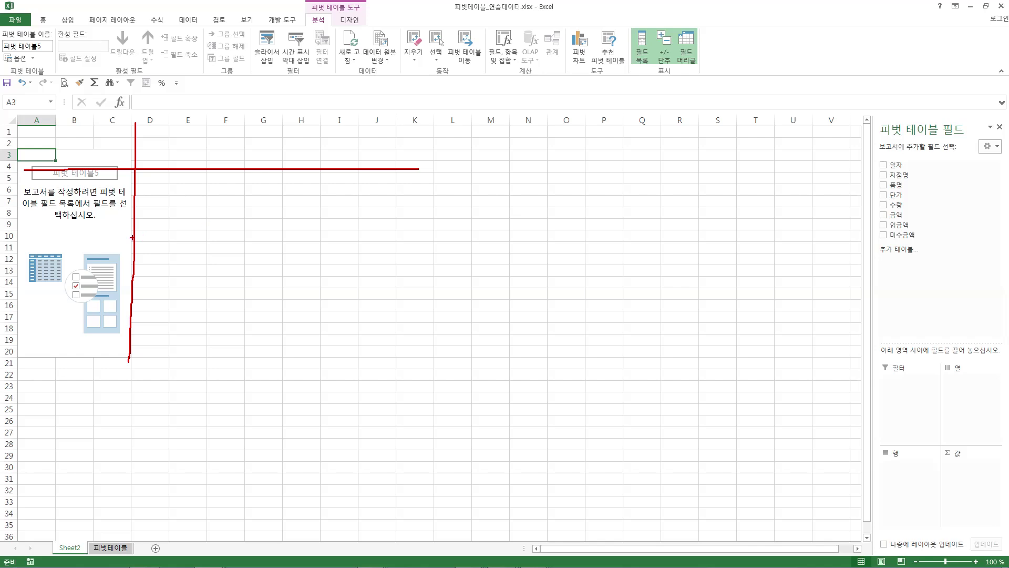
{"action": "mouse_move", "coordinate": [93, 229]}
{"action": "left_mouse_down"}
{"action": "mouse_move", "coordinate": [64, 225]}
{"action": "mouse_move", "coordinate": [105, 208]}
{"action": "mouse_move", "coordinate": [96, 227]}
{"action": "left_mouse_up"}
{"action": "mouse_move", "coordinate": [226, 149]}
{"action": "left_mouse_down"}
{"action": "mouse_move", "coordinate": [213, 131]}
{"action": "mouse_move", "coordinate": [240, 142]}
{"action": "mouse_move", "coordinate": [224, 149]}
{"action": "left_mouse_up"}
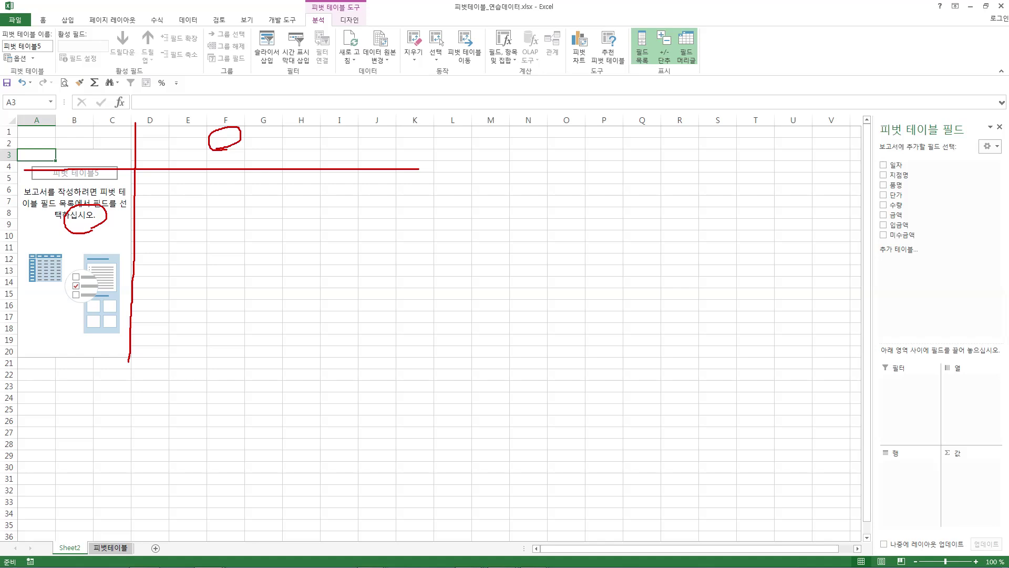
{"action": "mouse_move", "coordinate": [269, 252]}
{"action": "left_mouse_down"}
{"action": "mouse_move", "coordinate": [230, 239]}
{"action": "mouse_move", "coordinate": [251, 214]}
{"action": "mouse_move", "coordinate": [277, 245]}
{"action": "mouse_move", "coordinate": [267, 253]}
{"action": "left_mouse_up"}
{"action": "mouse_move", "coordinate": [868, 160]}
{"action": "left_mouse_down"}
{"action": "mouse_move", "coordinate": [852, 180]}
{"action": "mouse_move", "coordinate": [871, 224]}
{"action": "left_mouse_up"}
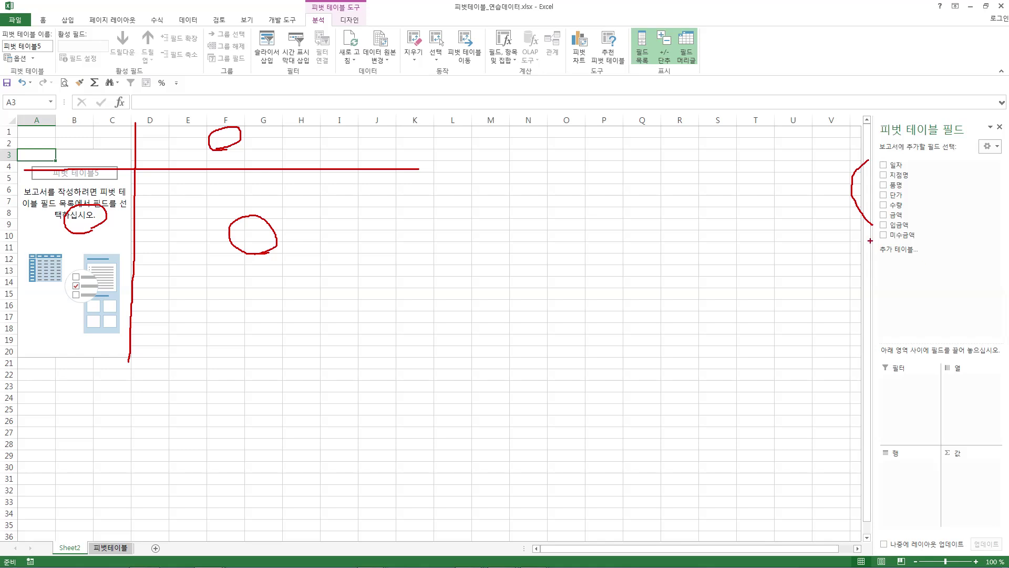
{"action": "key", "text": "Escape"}
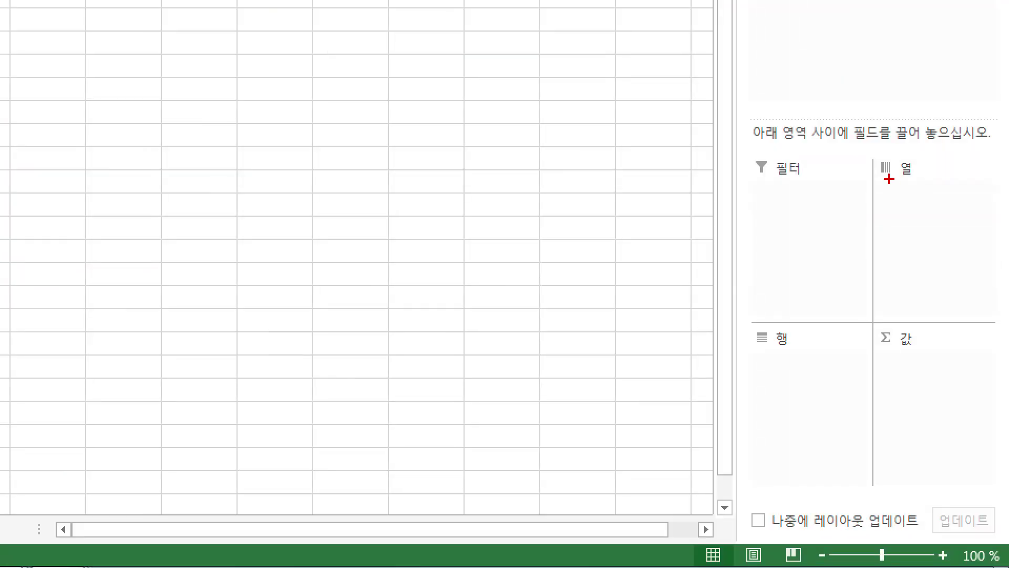
{"action": "left_click_drag", "start_coordinate": [888, 179], "coordinate": [925, 177]}
{"action": "left_click_drag", "start_coordinate": [766, 368], "coordinate": [805, 367]}
{"action": "left_click_drag", "start_coordinate": [904, 368], "coordinate": [938, 368]}
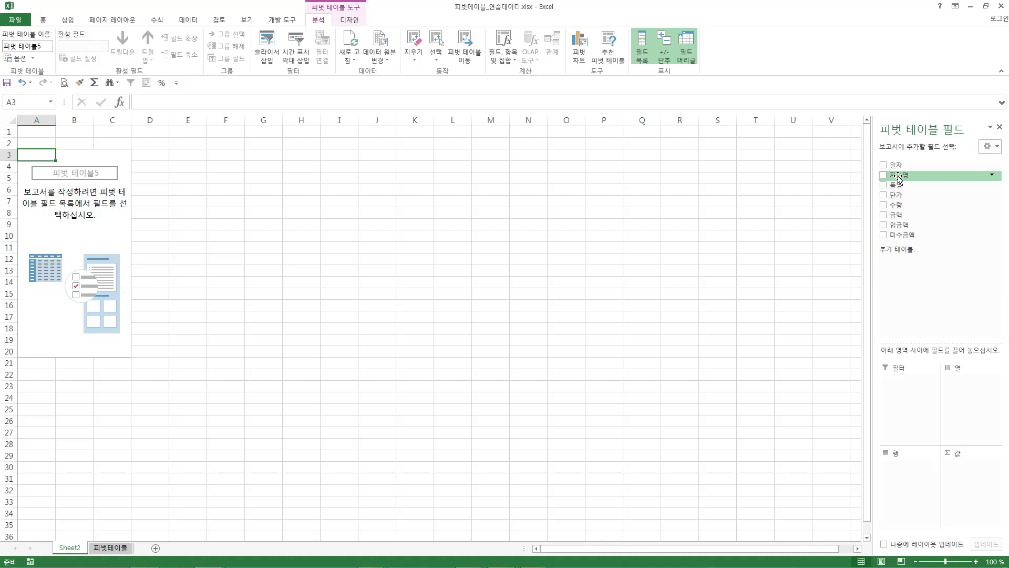
Add the 지점명 field to the pivot table's rows area
{"action": "left_click_drag", "start_coordinate": [898, 178], "coordinate": [928, 477]}
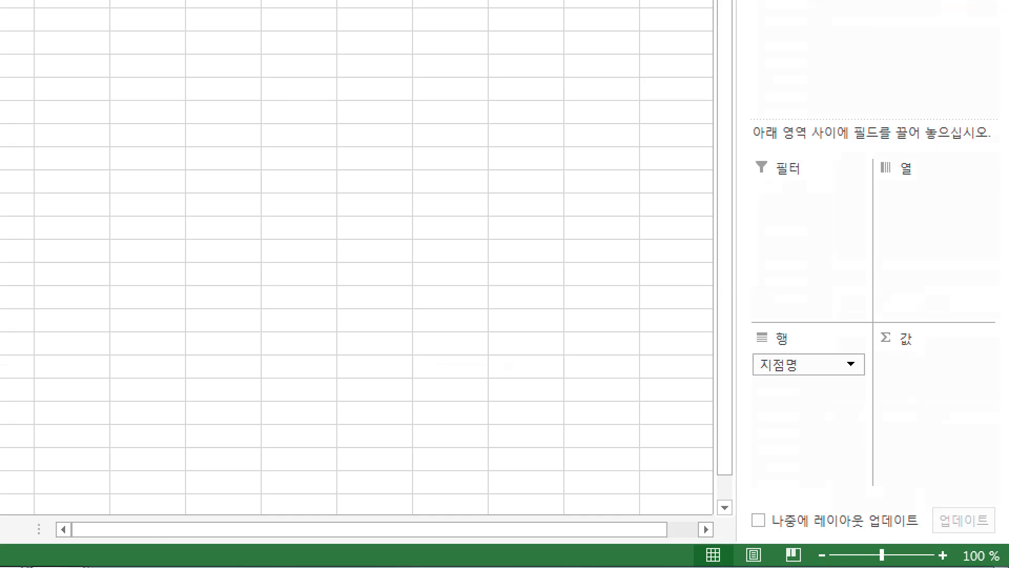
{"action": "left_click_drag", "start_coordinate": [768, 349], "coordinate": [792, 348]}
{"action": "left_click_drag", "start_coordinate": [759, 389], "coordinate": [792, 385]}
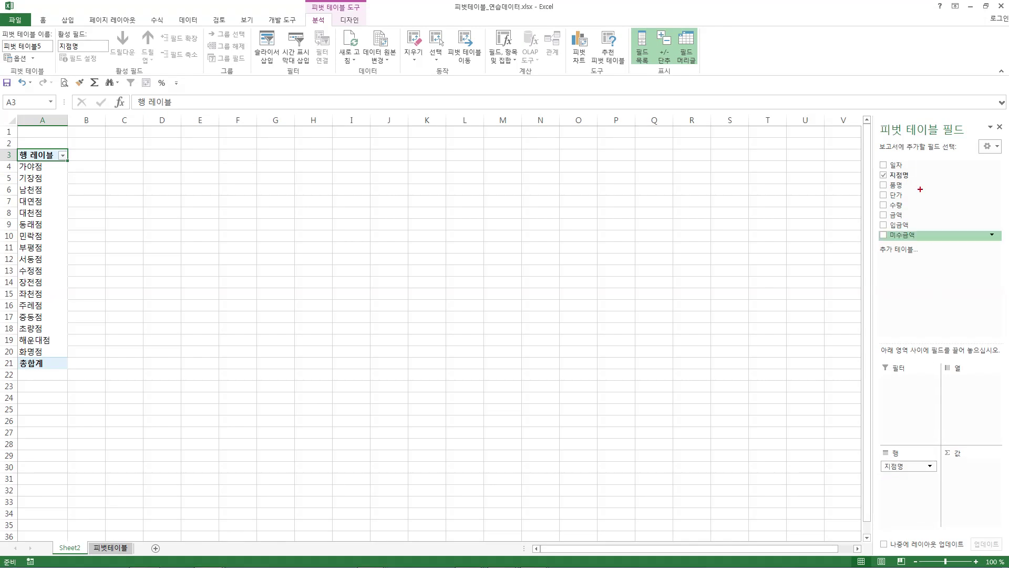
{"action": "mouse_move", "coordinate": [915, 182]}
{"action": "left_mouse_down"}
{"action": "mouse_move", "coordinate": [949, 333]}
{"action": "mouse_move", "coordinate": [919, 458]}
{"action": "left_mouse_up"}
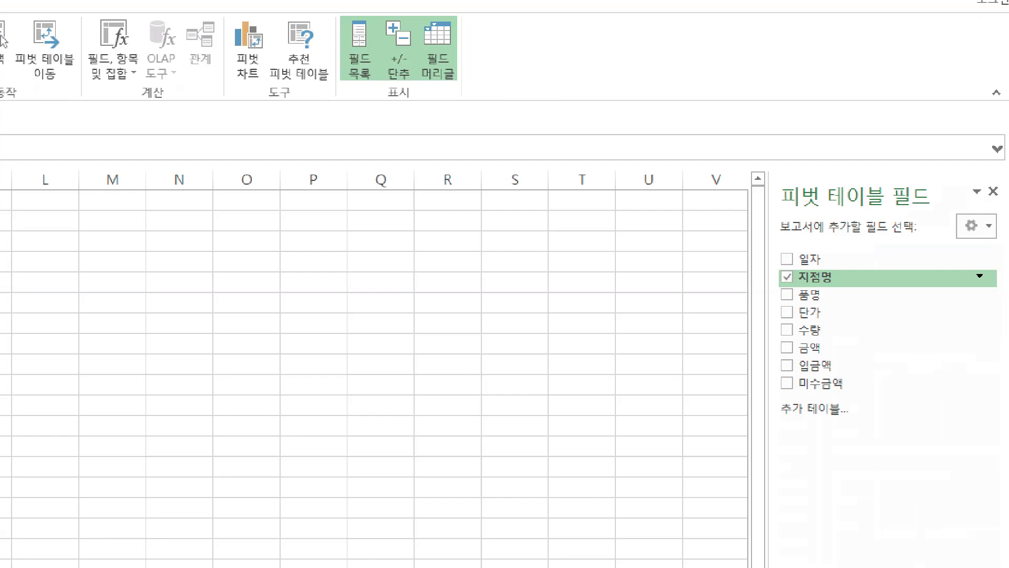
{"action": "mouse_move", "coordinate": [767, 285]}
{"action": "left_mouse_down"}
{"action": "mouse_move", "coordinate": [746, 290]}
{"action": "mouse_move", "coordinate": [787, 266]}
{"action": "left_mouse_up"}
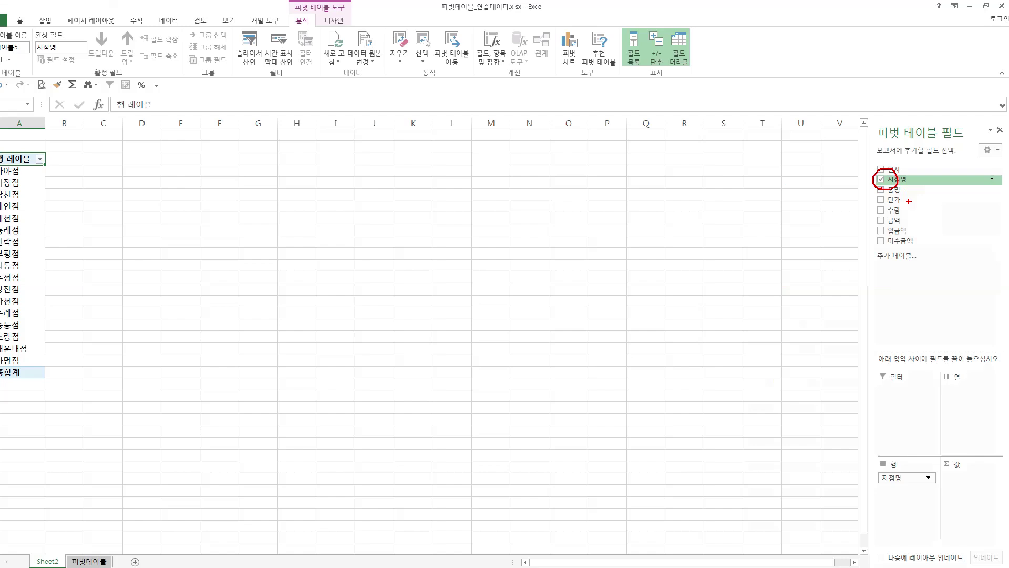
Add the 품명 field to the pivot table and place it in the columns area
{"action": "left_click", "coordinate": [884, 186]}
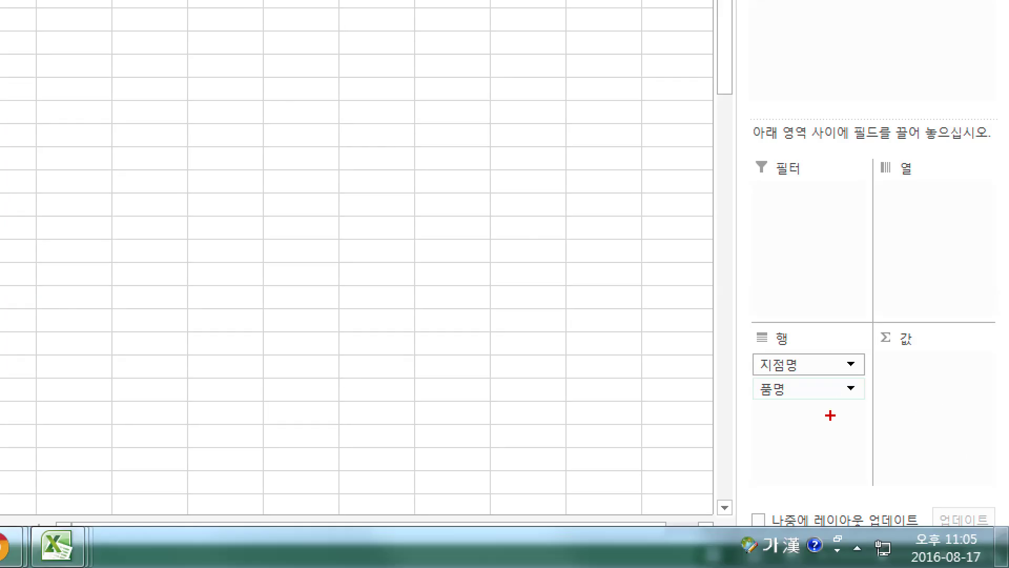
{"action": "left_click_drag", "start_coordinate": [771, 355], "coordinate": [804, 354]}
{"action": "mouse_move", "coordinate": [904, 192]}
{"action": "left_mouse_down"}
{"action": "mouse_move", "coordinate": [939, 145]}
{"action": "mouse_move", "coordinate": [909, 187]}
{"action": "mouse_move", "coordinate": [891, 188]}
{"action": "left_mouse_up"}
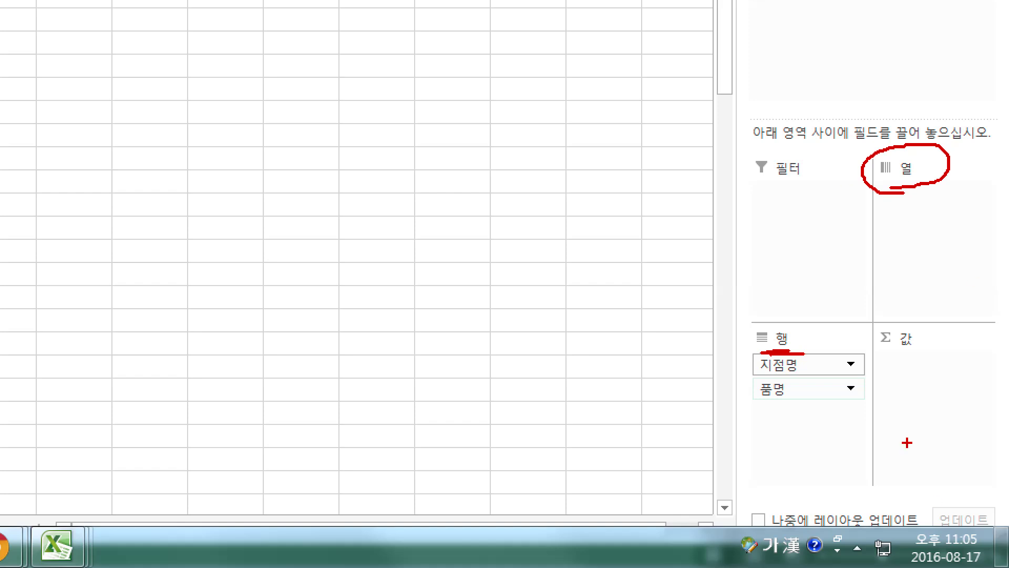
{"action": "key", "text": "Escape"}
{"action": "left_click_drag", "start_coordinate": [893, 478], "coordinate": [967, 403]}
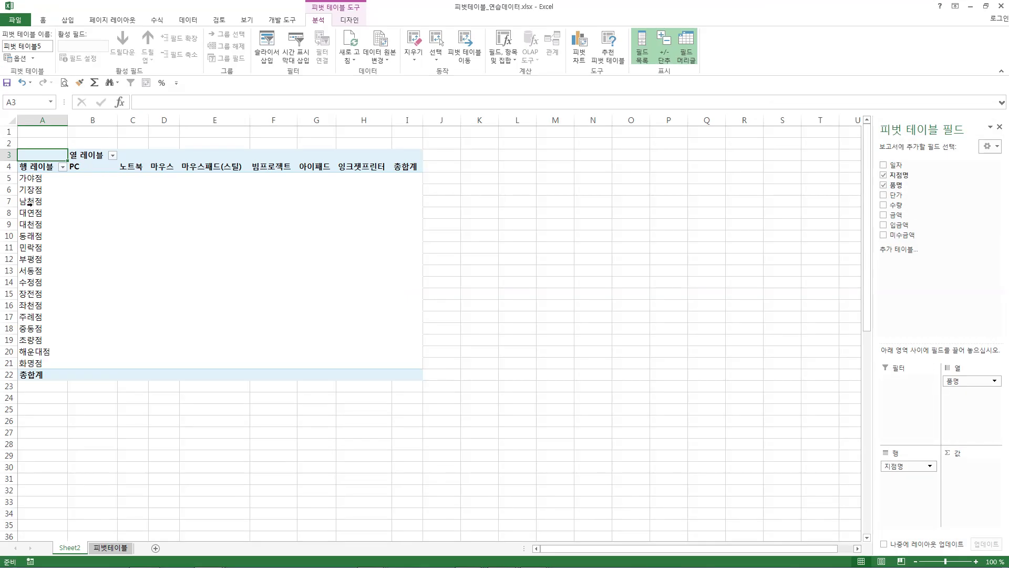
{"action": "left_click_drag", "start_coordinate": [7, 178], "coordinate": [470, 174]}
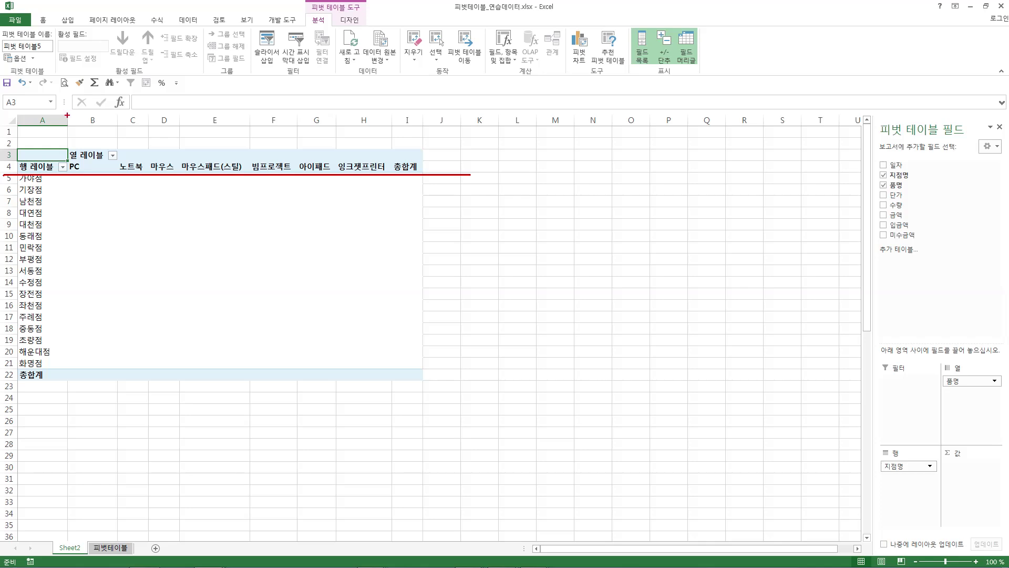
{"action": "mouse_move", "coordinate": [67, 114]}
{"action": "left_mouse_down"}
{"action": "mouse_move", "coordinate": [78, 224]}
{"action": "mouse_move", "coordinate": [71, 469]}
{"action": "left_mouse_up"}
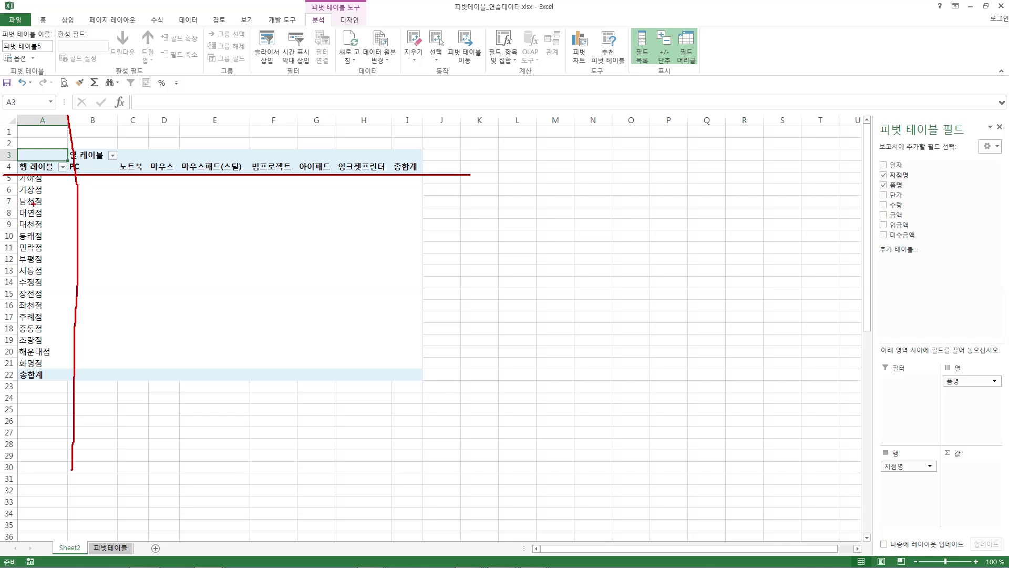
{"action": "left_click_drag", "start_coordinate": [48, 227], "coordinate": [45, 201]}
{"action": "left_click_drag", "start_coordinate": [162, 169], "coordinate": [177, 158]}
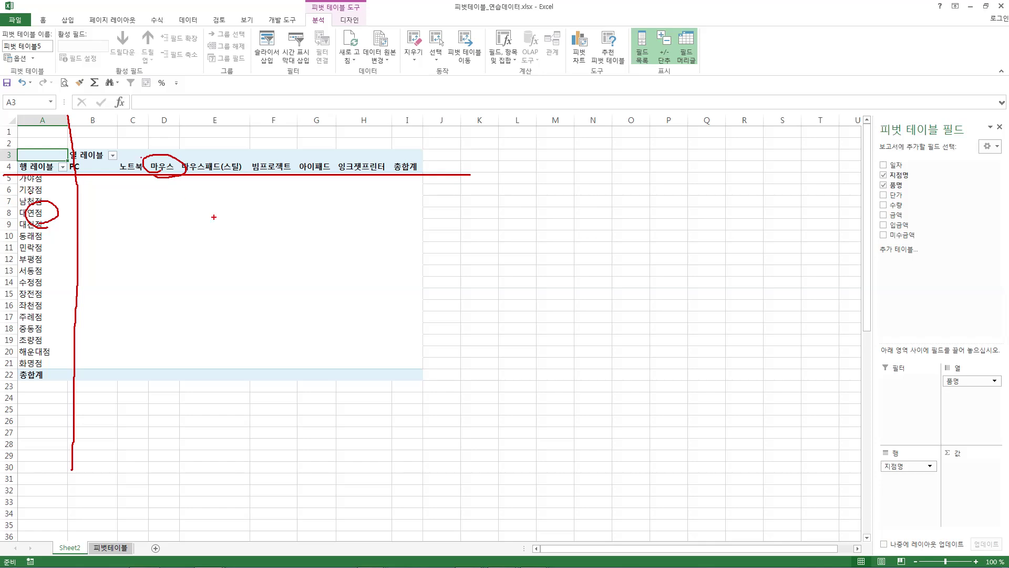
{"action": "left_click_drag", "start_coordinate": [196, 237], "coordinate": [224, 254]}
{"action": "key", "text": "Escape"}
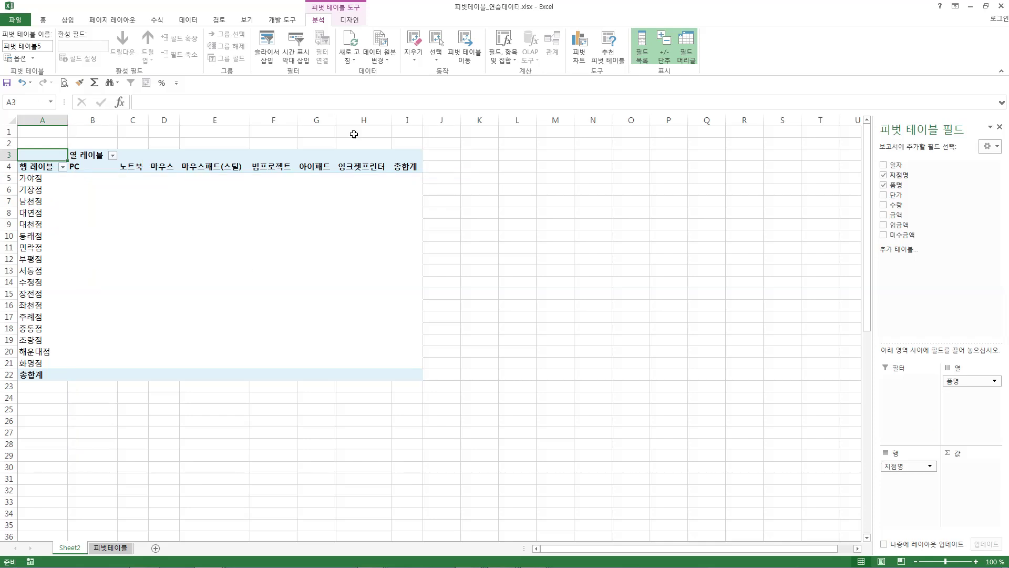
Add the 금액 field to the pivot table's values area
{"action": "left_click_drag", "start_coordinate": [895, 220], "coordinate": [973, 467]}
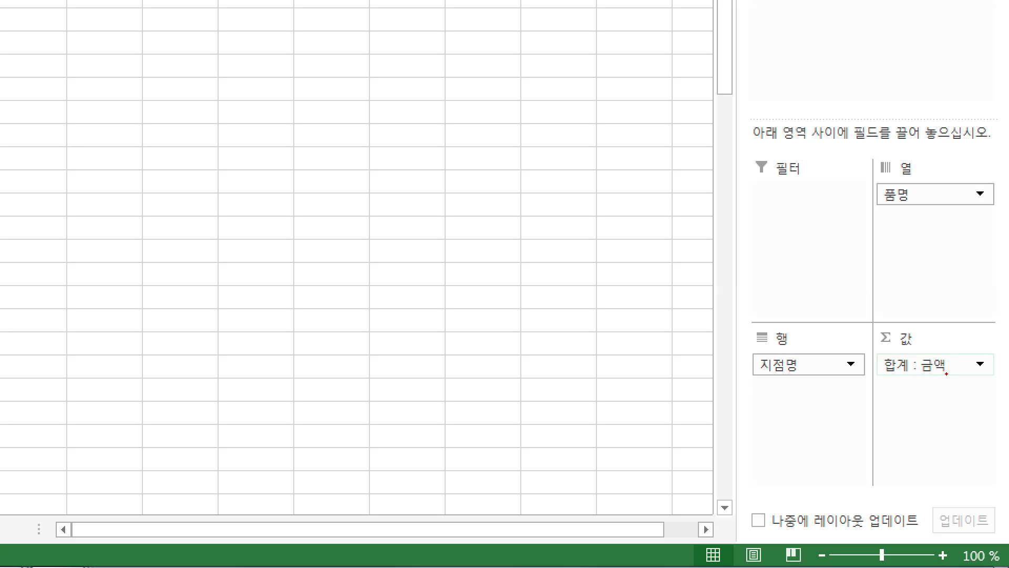
{"action": "left_click_drag", "start_coordinate": [937, 387], "coordinate": [966, 390]}
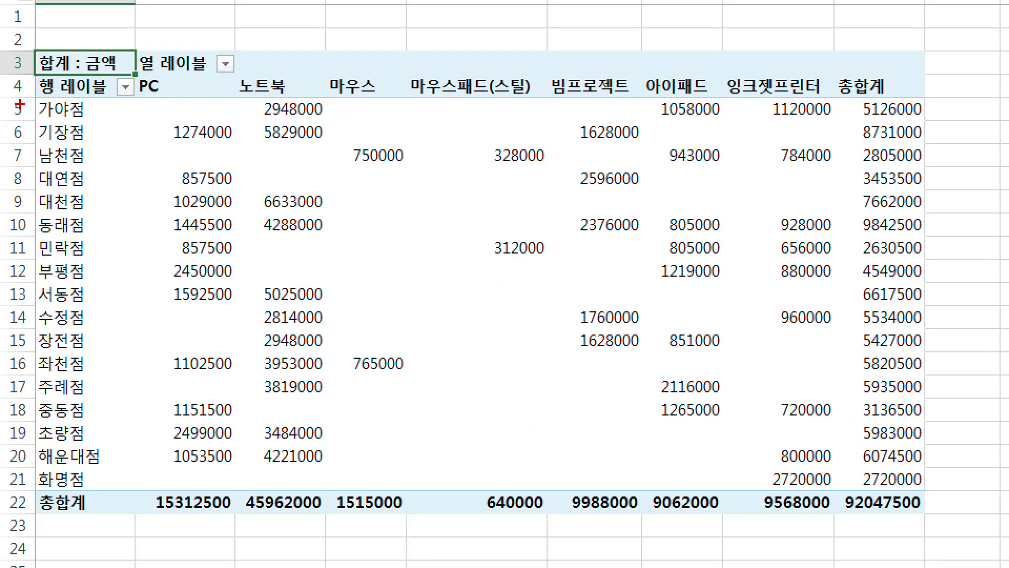
{"action": "left_click_drag", "start_coordinate": [4, 100], "coordinate": [922, 122]}
{"action": "mouse_move", "coordinate": [138, 25]}
{"action": "left_mouse_down"}
{"action": "mouse_move", "coordinate": [158, 120]}
{"action": "mouse_move", "coordinate": [166, 327]}
{"action": "mouse_move", "coordinate": [151, 567]}
{"action": "left_mouse_up"}
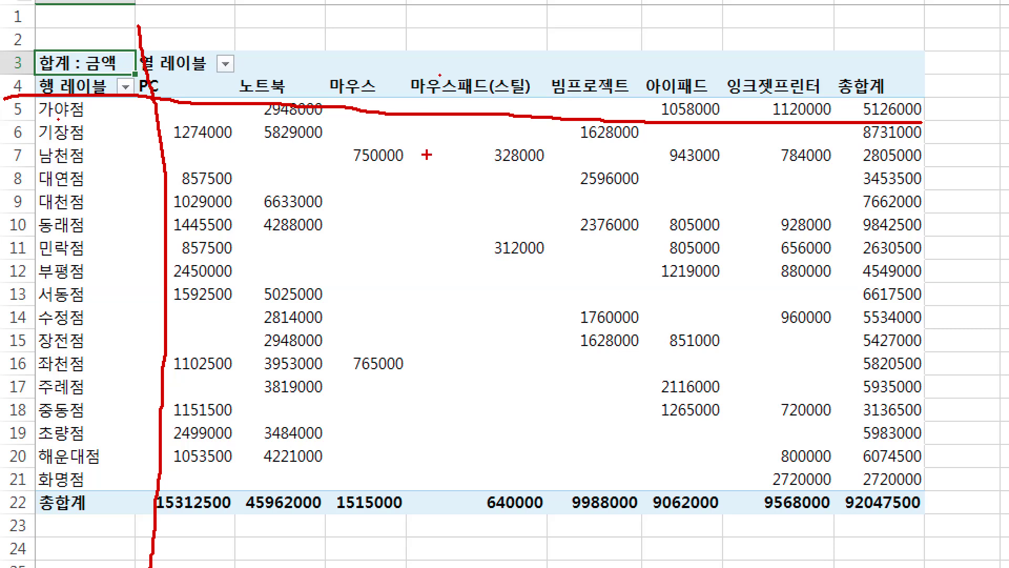
{"action": "mouse_move", "coordinate": [417, 169]}
{"action": "left_mouse_down"}
{"action": "mouse_move", "coordinate": [339, 170]}
{"action": "mouse_move", "coordinate": [366, 137]}
{"action": "mouse_move", "coordinate": [421, 169]}
{"action": "left_mouse_up"}
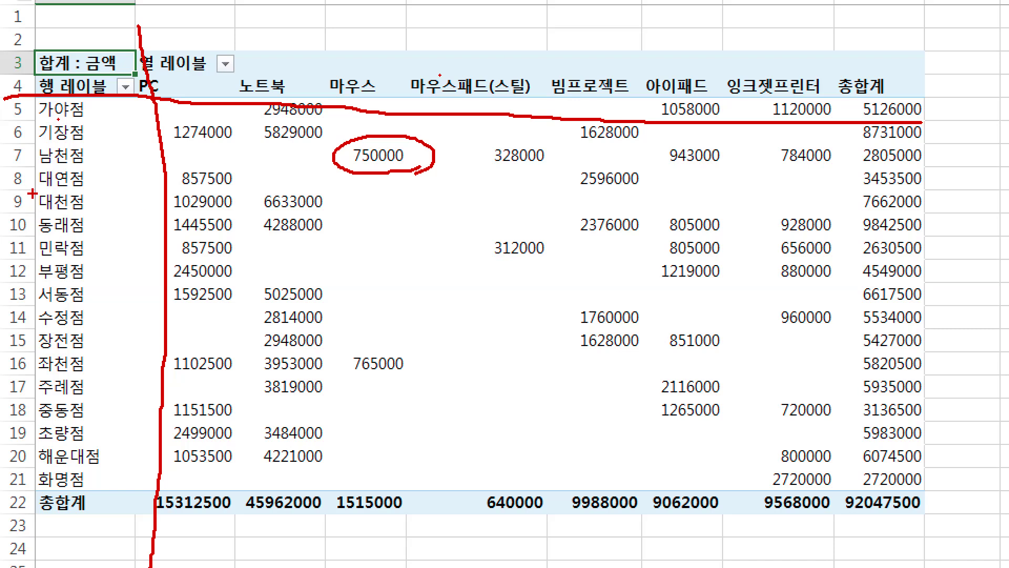
{"action": "left_click_drag", "start_coordinate": [32, 192], "coordinate": [120, 197]}
{"action": "mouse_move", "coordinate": [234, 183]}
{"action": "left_mouse_down"}
{"action": "mouse_move", "coordinate": [167, 187]}
{"action": "mouse_move", "coordinate": [234, 157]}
{"action": "left_mouse_up"}
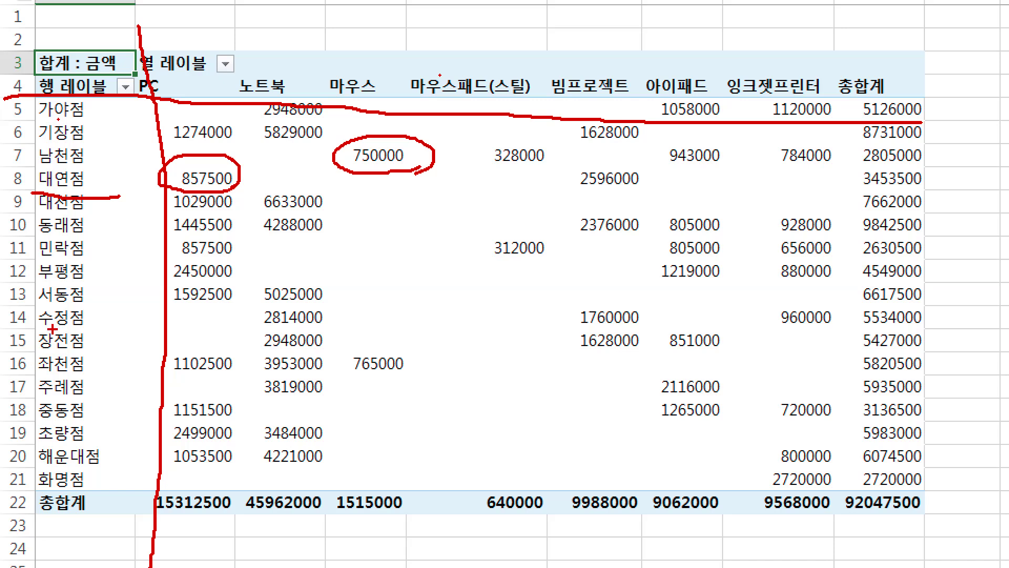
{"action": "left_click_drag", "start_coordinate": [39, 328], "coordinate": [345, 320]}
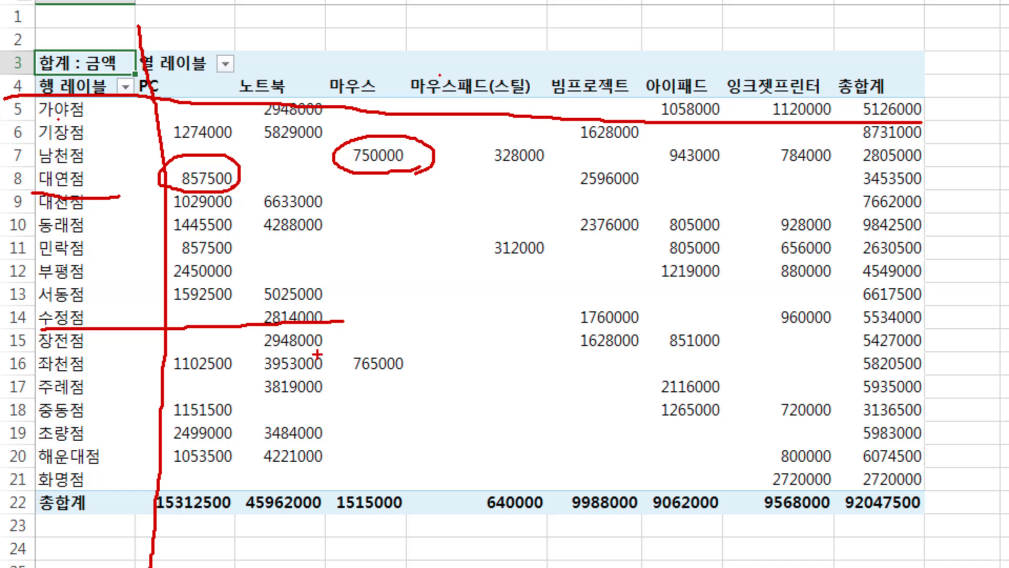
{"action": "key", "text": "Escape"}
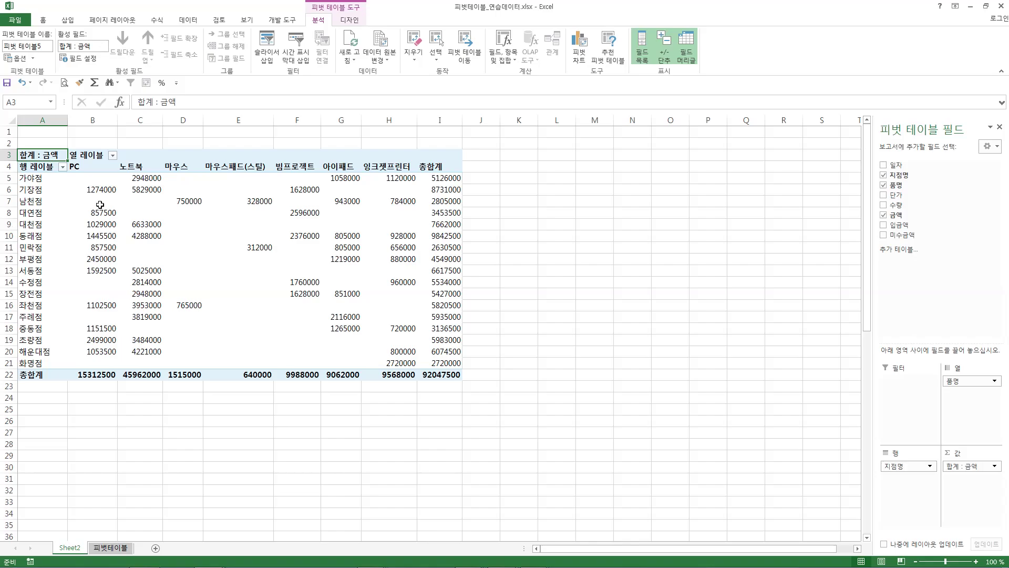
Apply the comma style to all pivot value cells, including the grand totals, in B5:I22
{"action": "left_click_drag", "start_coordinate": [98, 178], "coordinate": [440, 373]}
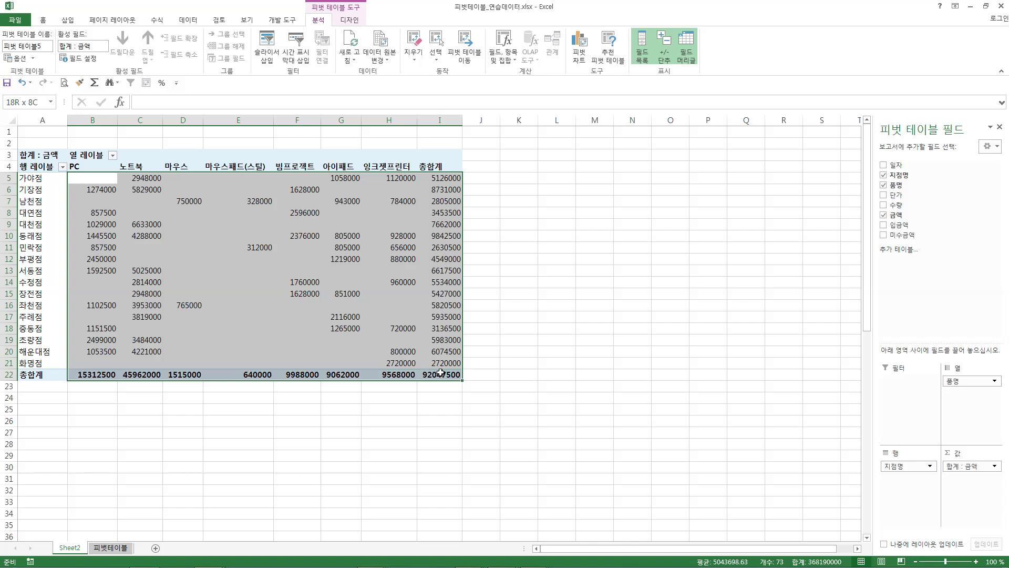
{"action": "right_click", "coordinate": [270, 227]}
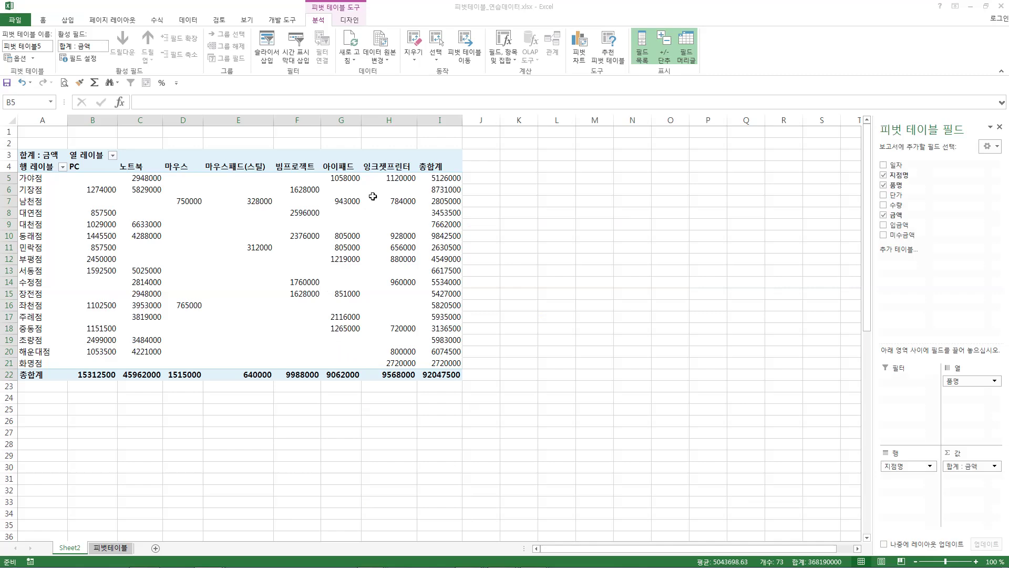
{"action": "right_click", "coordinate": [468, 253]}
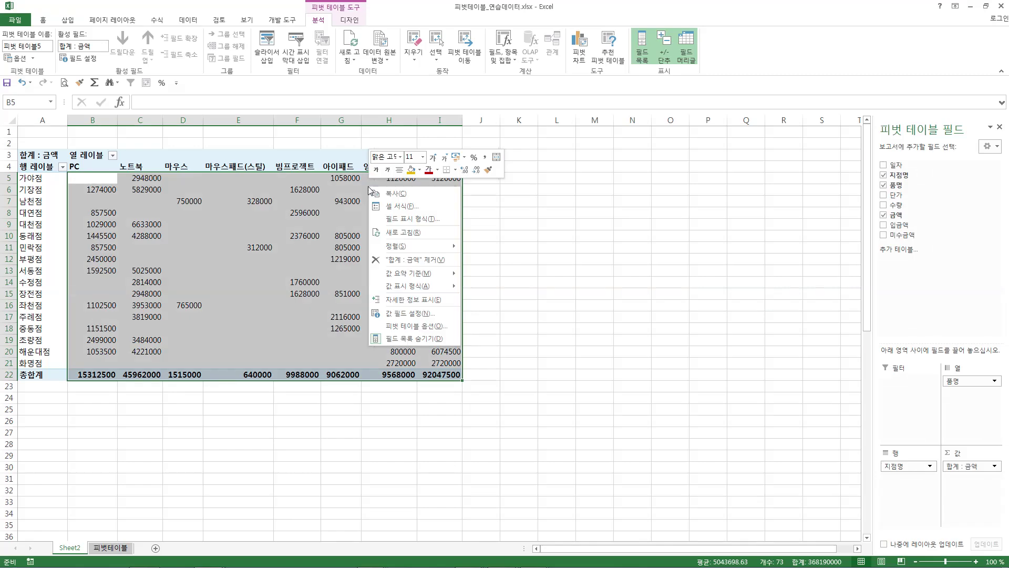
{"action": "left_click", "coordinate": [484, 157]}
{"action": "left_click", "coordinate": [148, 339]}
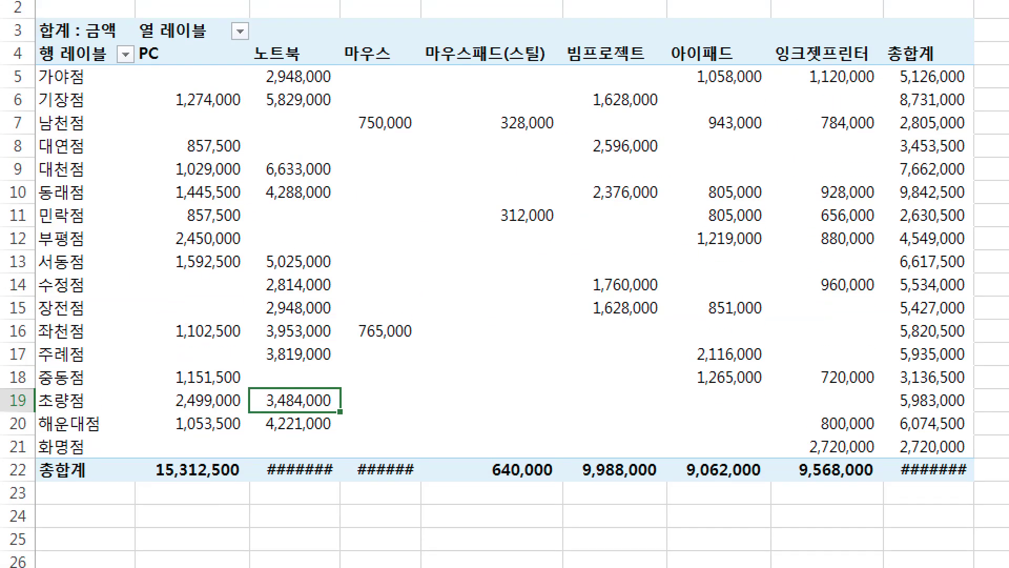
Auto-fit the widths of columns B through I to their contents
{"action": "left_click_drag", "start_coordinate": [273, 502], "coordinate": [433, 496]}
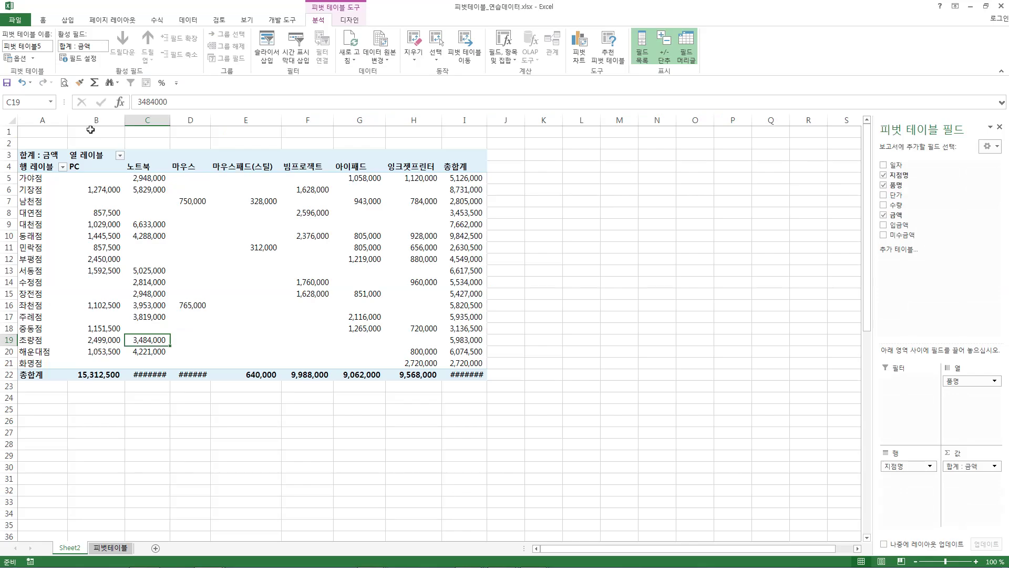
{"action": "left_click_drag", "start_coordinate": [153, 25], "coordinate": [753, 19]}
{"action": "left_click_drag", "start_coordinate": [468, 115], "coordinate": [457, 117]}
{"action": "double_click", "coordinate": [442, 120]}
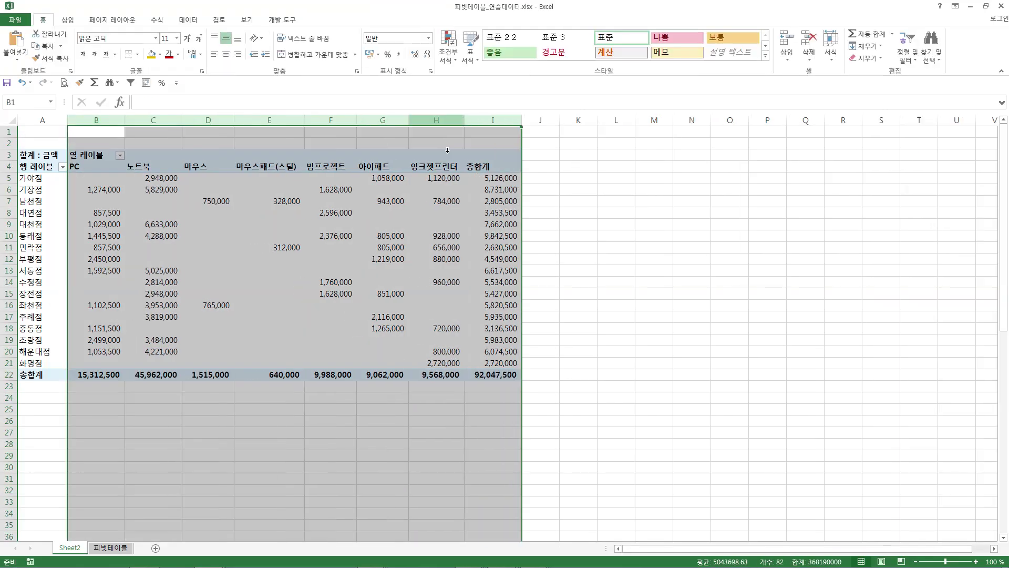
{"action": "left_click", "coordinate": [290, 470]}
{"action": "left_click", "coordinate": [220, 256]}
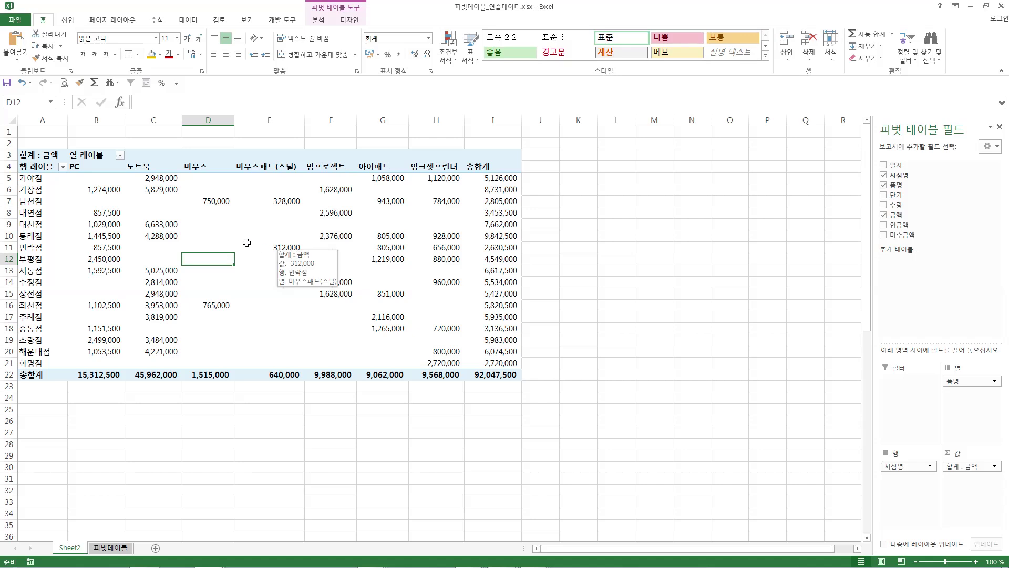
{"action": "left_click", "coordinate": [262, 247]}
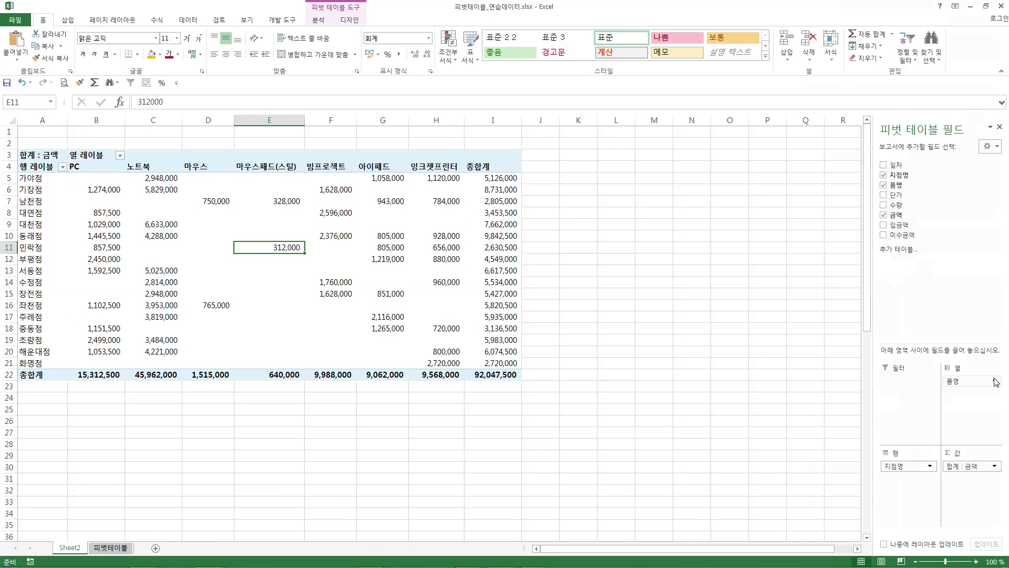
Remove the 품명 field from the columns area and move 지점명 from the rows area to the filters area
{"action": "left_click_drag", "start_coordinate": [971, 382], "coordinate": [783, 347]}
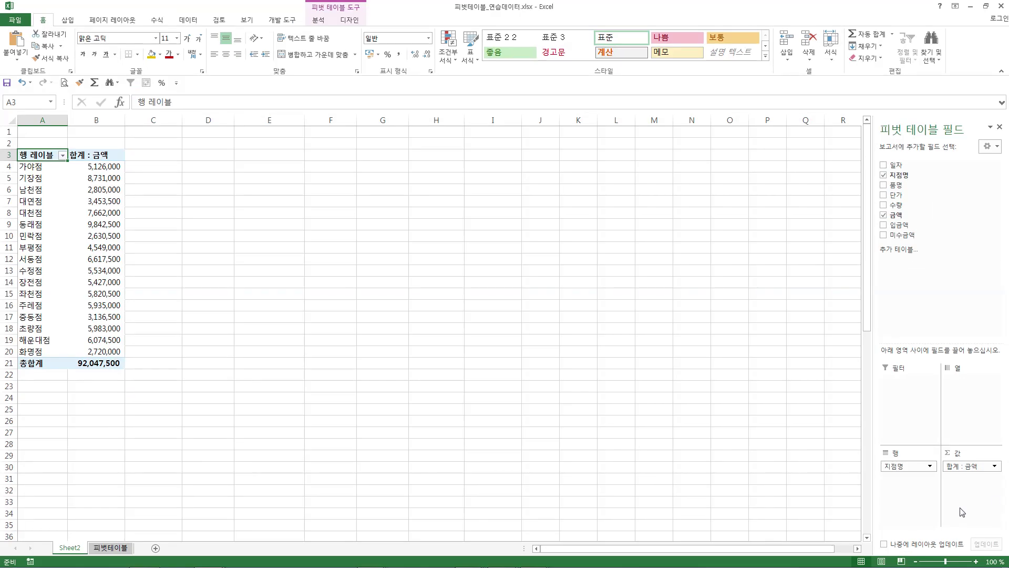
{"action": "left_click_drag", "start_coordinate": [896, 466], "coordinate": [911, 398]}
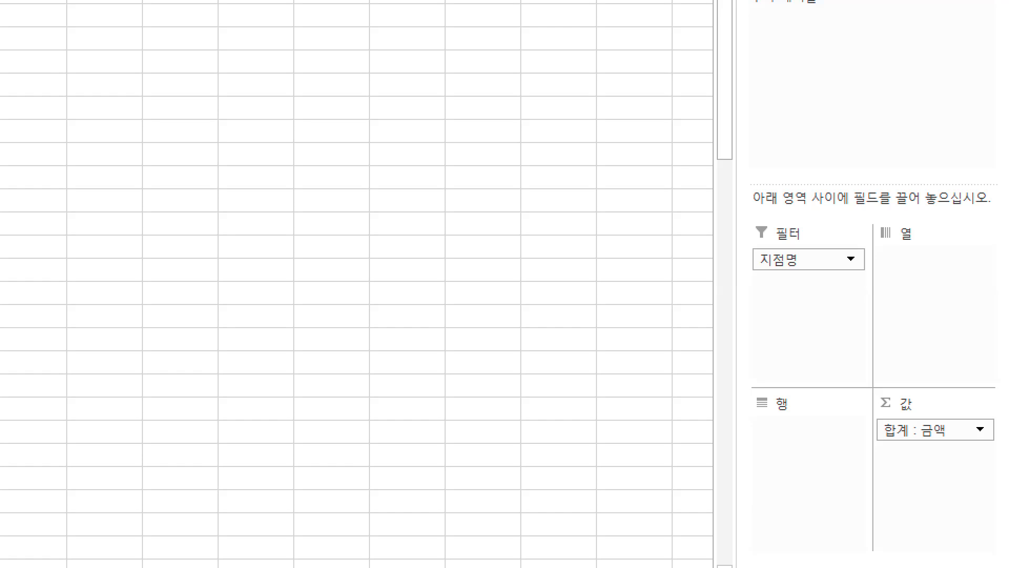
Add the 품명 field to the pivot table's rows area
{"action": "left_click_drag", "start_coordinate": [915, 185], "coordinate": [917, 258]}
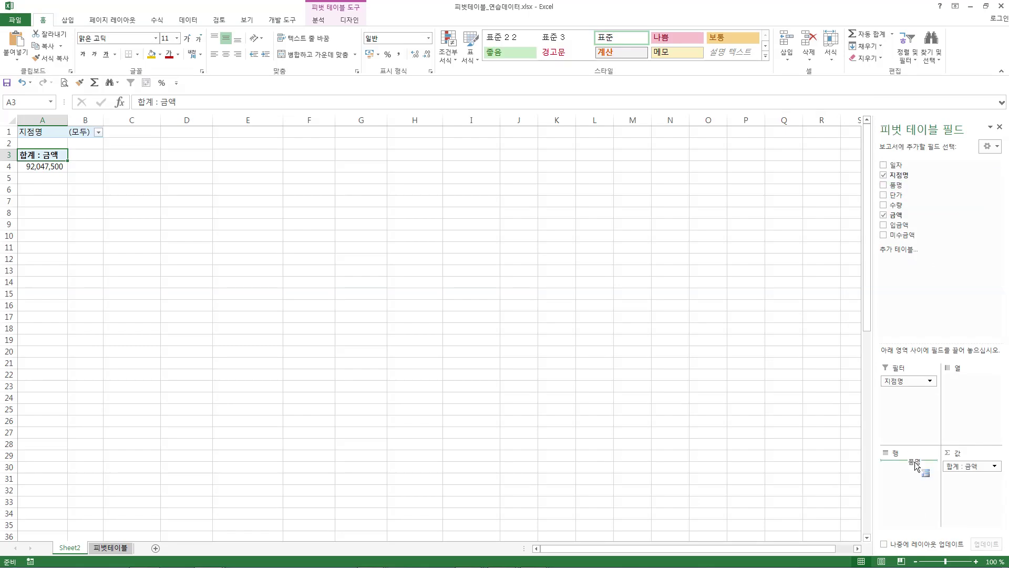
{"action": "left_click_drag", "start_coordinate": [914, 465], "coordinate": [914, 464]}
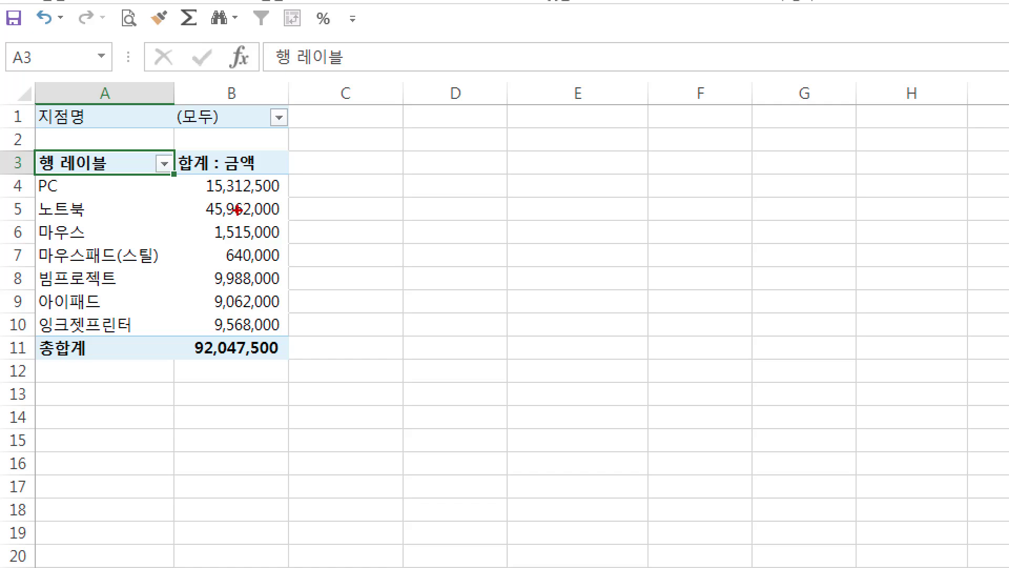
{"action": "left_click_drag", "start_coordinate": [70, 96], "coordinate": [105, 93]}
{"action": "left_click_drag", "start_coordinate": [281, 109], "coordinate": [301, 96]}
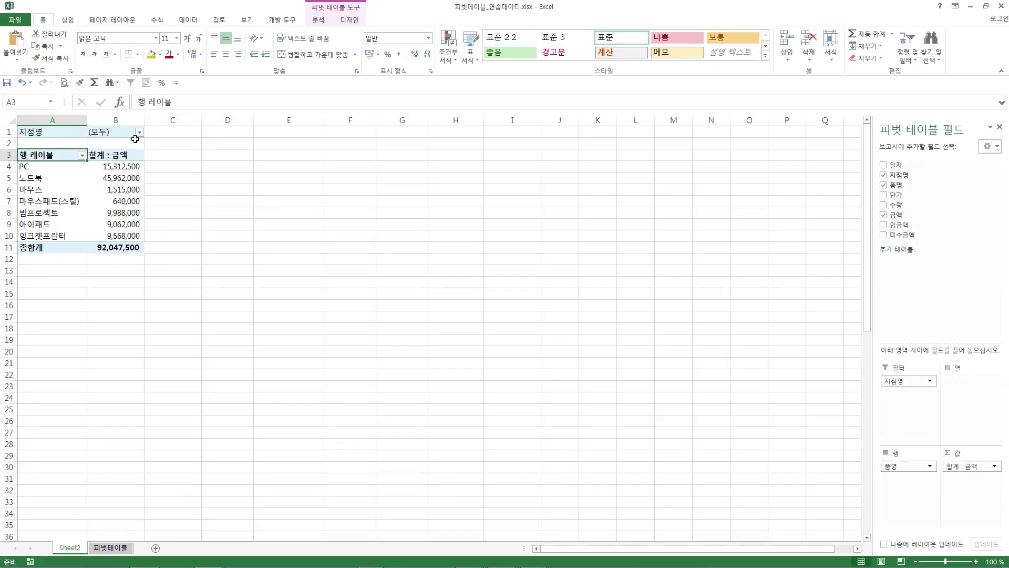
Filter the pivot table's 지점명 report filter to 가야점 only
{"action": "left_click", "coordinate": [279, 118]}
{"action": "left_click", "coordinate": [42, 167]}
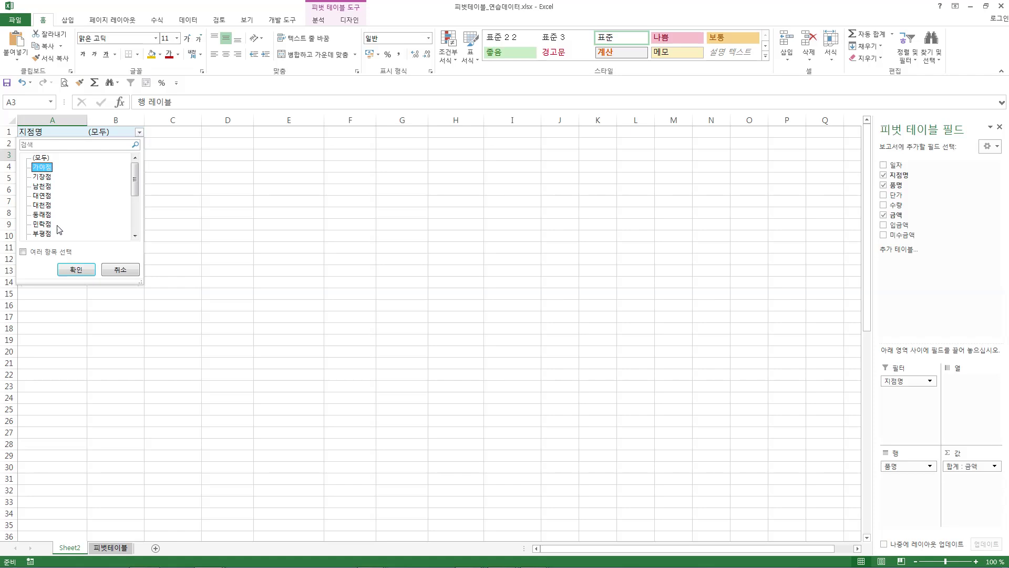
{"action": "left_click", "coordinate": [68, 270]}
{"action": "left_click", "coordinate": [54, 293]}
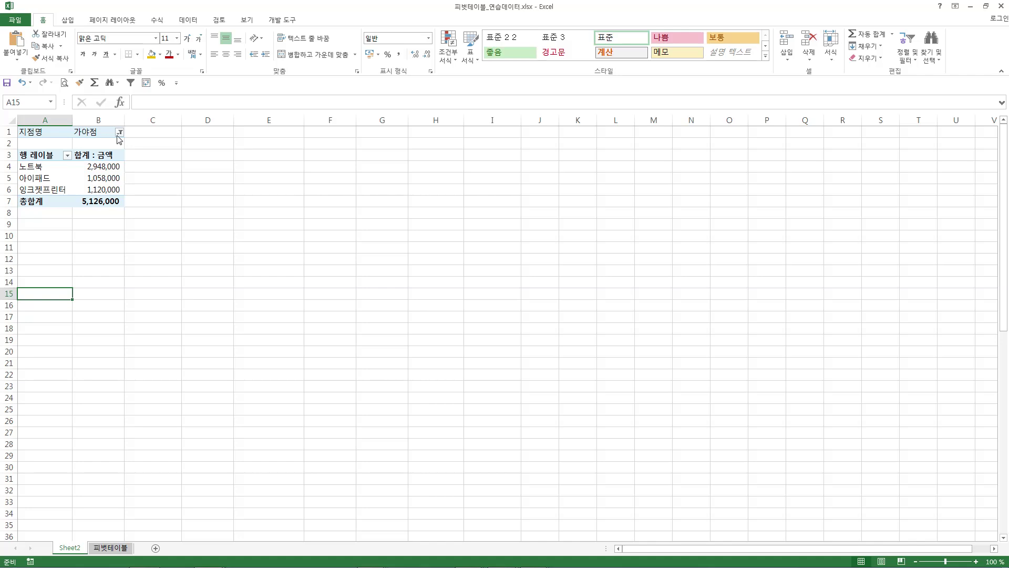
{"action": "left_click", "coordinate": [120, 132]}
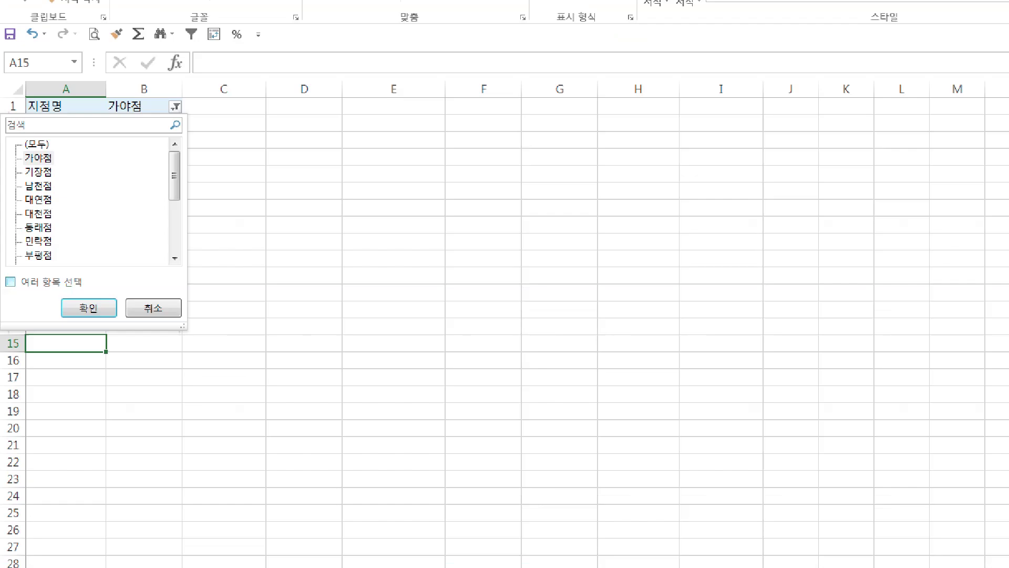
{"action": "left_click_drag", "start_coordinate": [1, 241], "coordinate": [18, 234]}
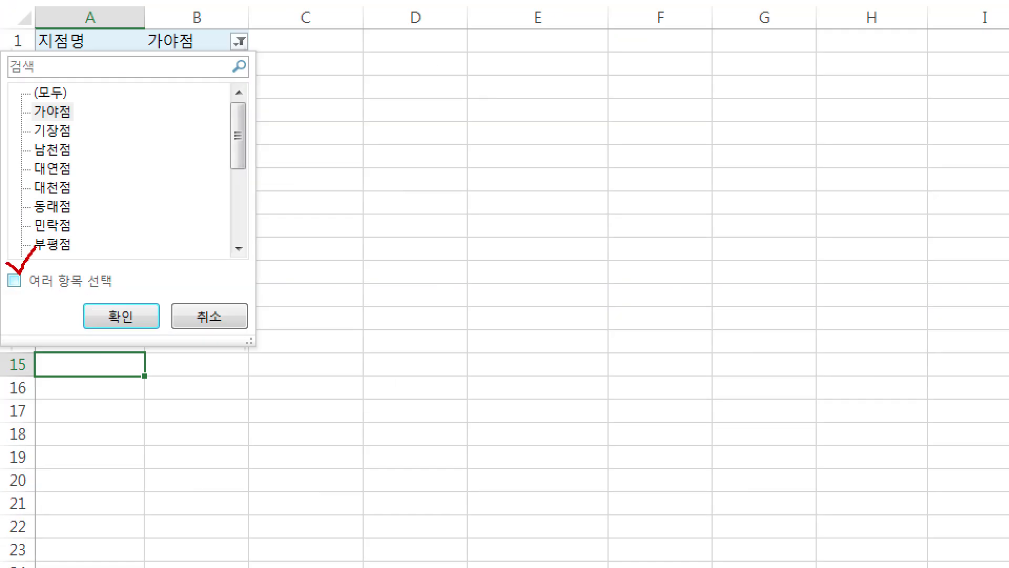
{"action": "left_click", "coordinate": [229, 43]}
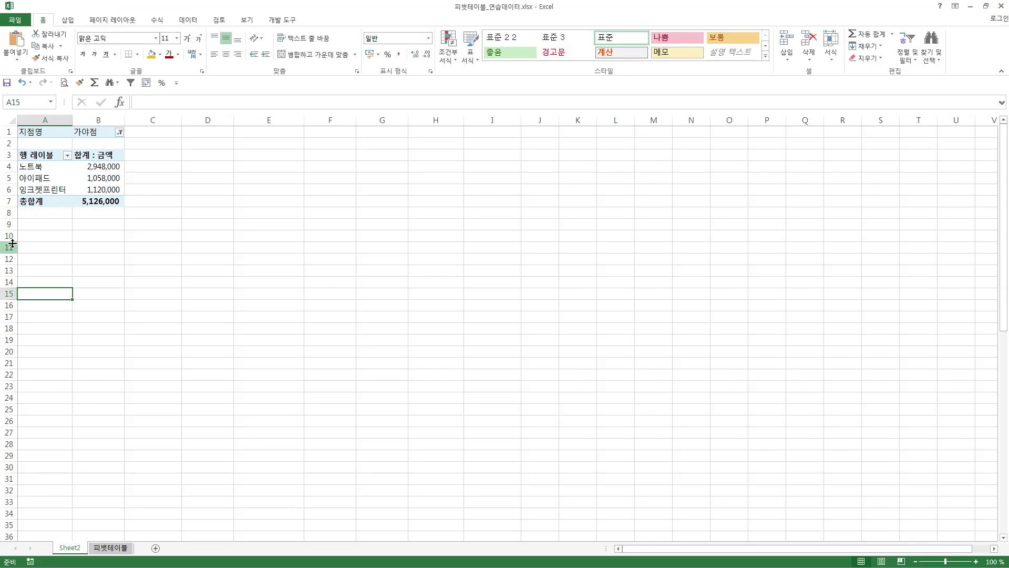
{"action": "left_click", "coordinate": [116, 133]}
{"action": "left_click", "coordinate": [8, 251]}
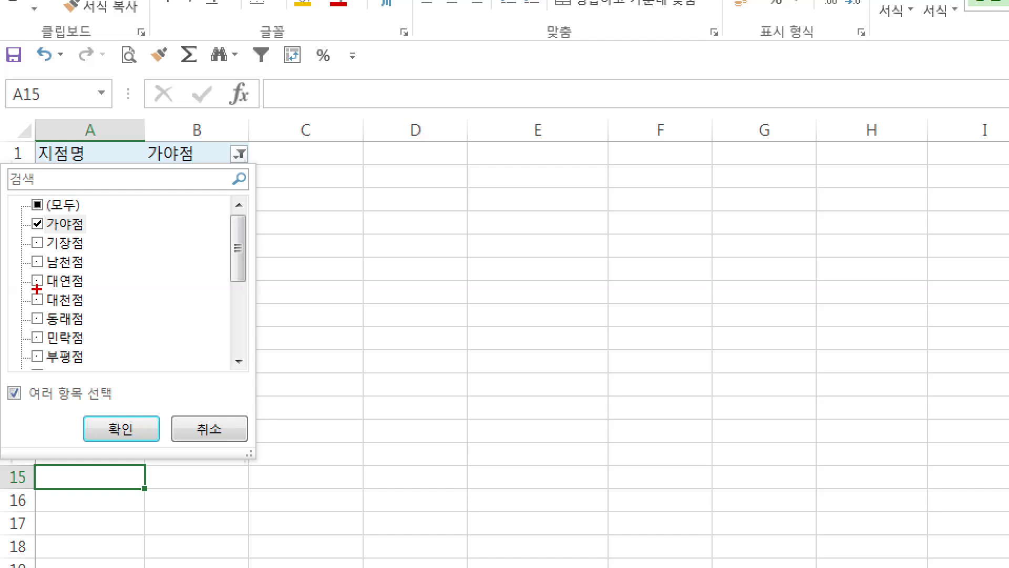
{"action": "key", "text": "Return"}
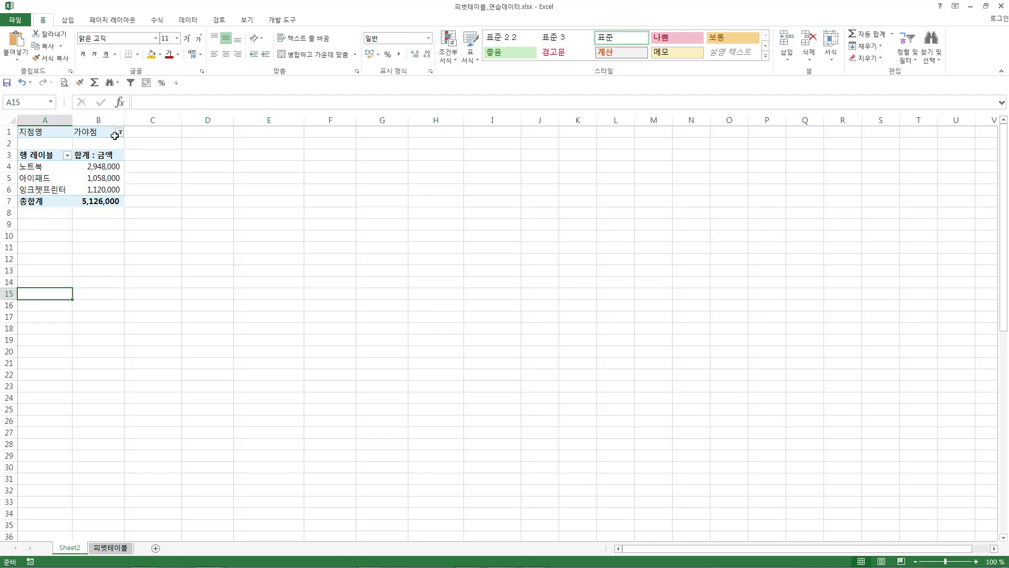
{"action": "left_click", "coordinate": [120, 132]}
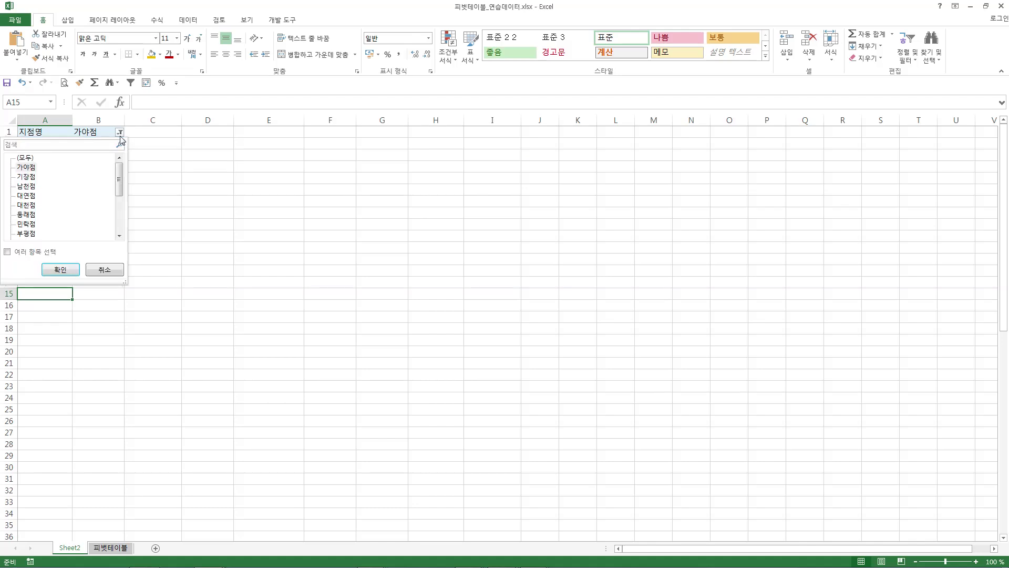
{"action": "left_click", "coordinate": [8, 251]}
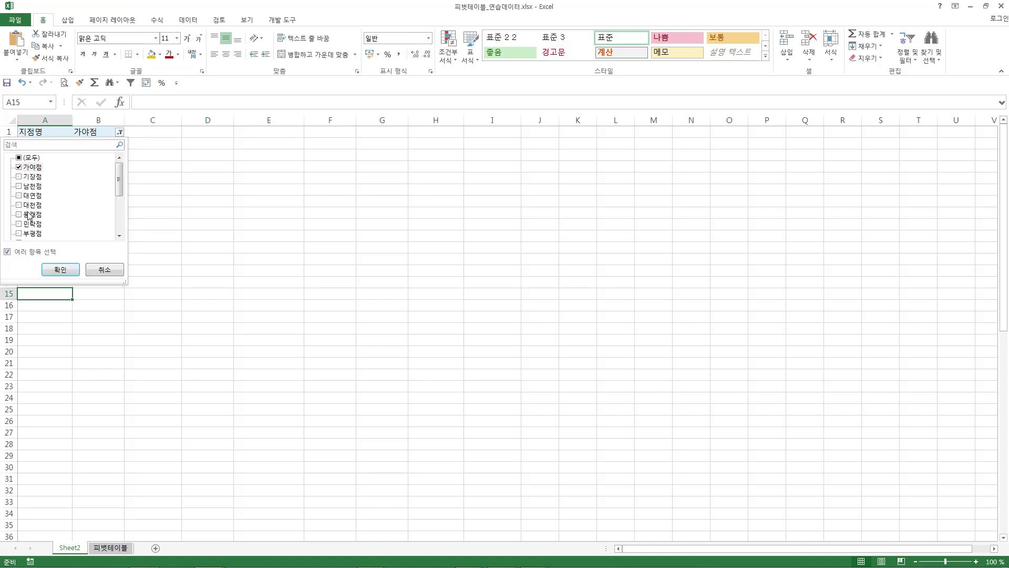
{"action": "left_click", "coordinate": [19, 177]}
{"action": "left_click", "coordinate": [19, 186]}
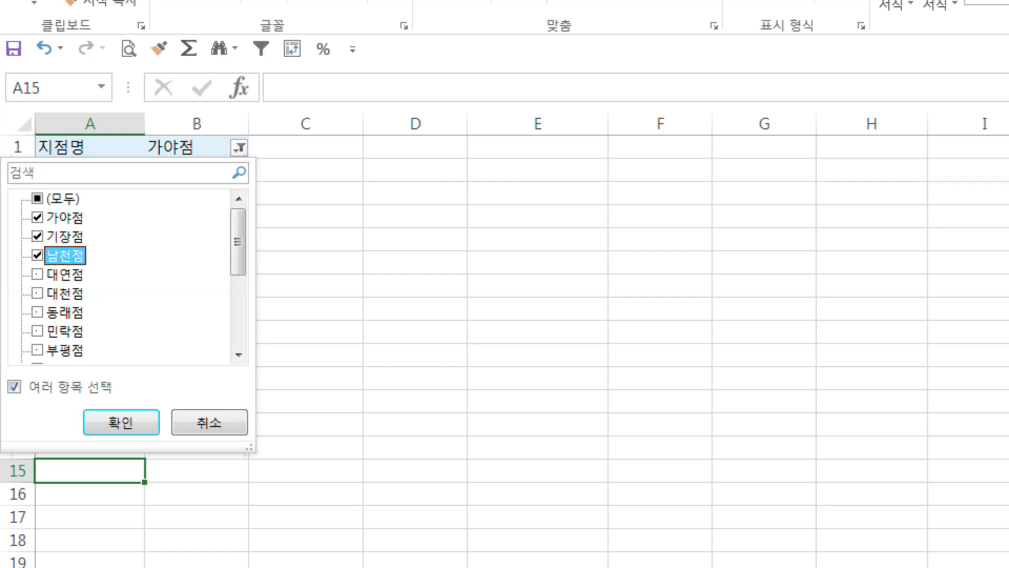
{"action": "key", "text": "Return"}
Allow multiple items in the 지점명 report filter and include 가야점, 기장점 and 남천점
{"action": "left_click", "coordinate": [239, 148]}
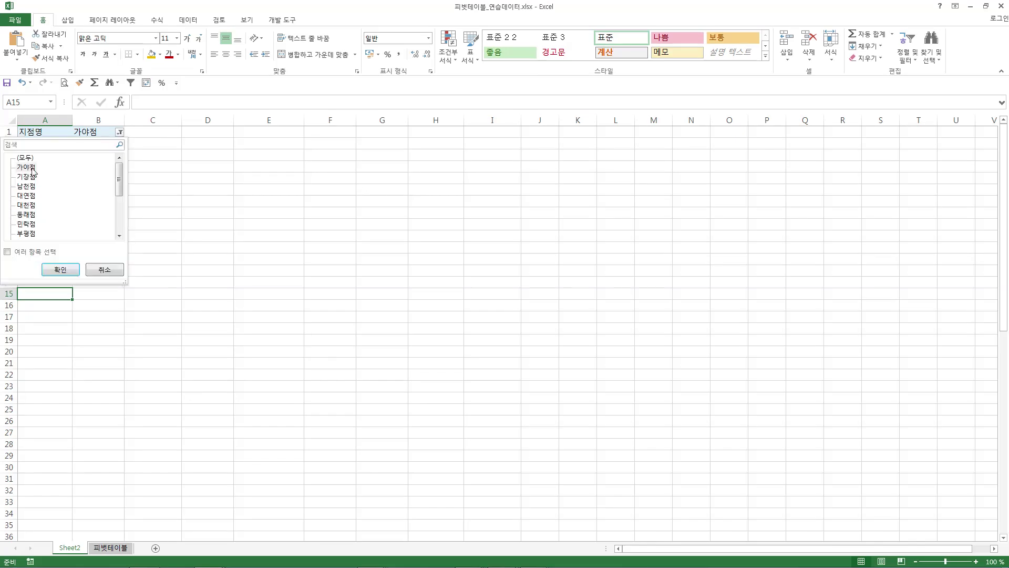
{"action": "left_click", "coordinate": [7, 252]}
{"action": "left_click", "coordinate": [21, 177]}
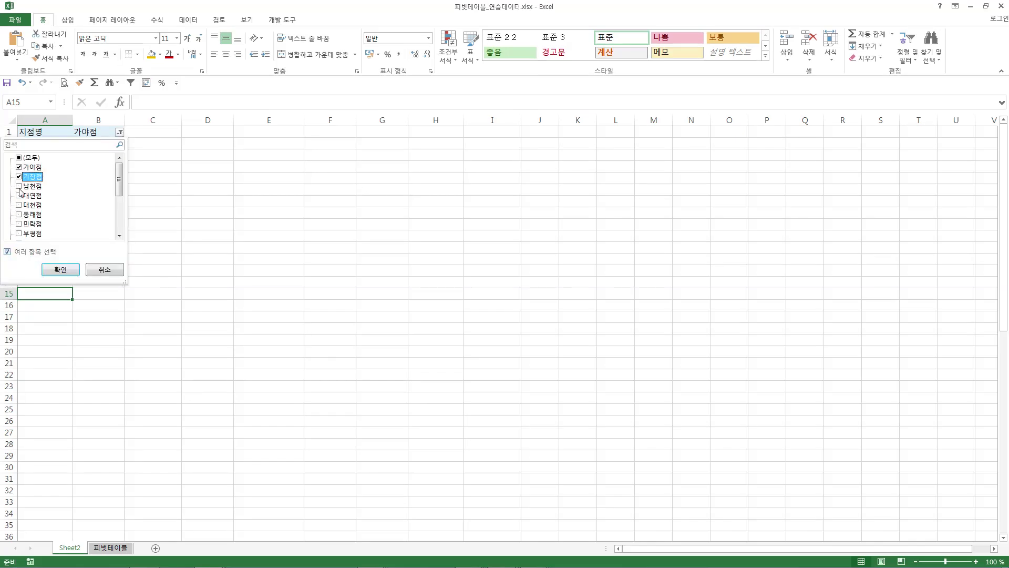
{"action": "left_click", "coordinate": [20, 187]}
{"action": "left_click", "coordinate": [60, 269]}
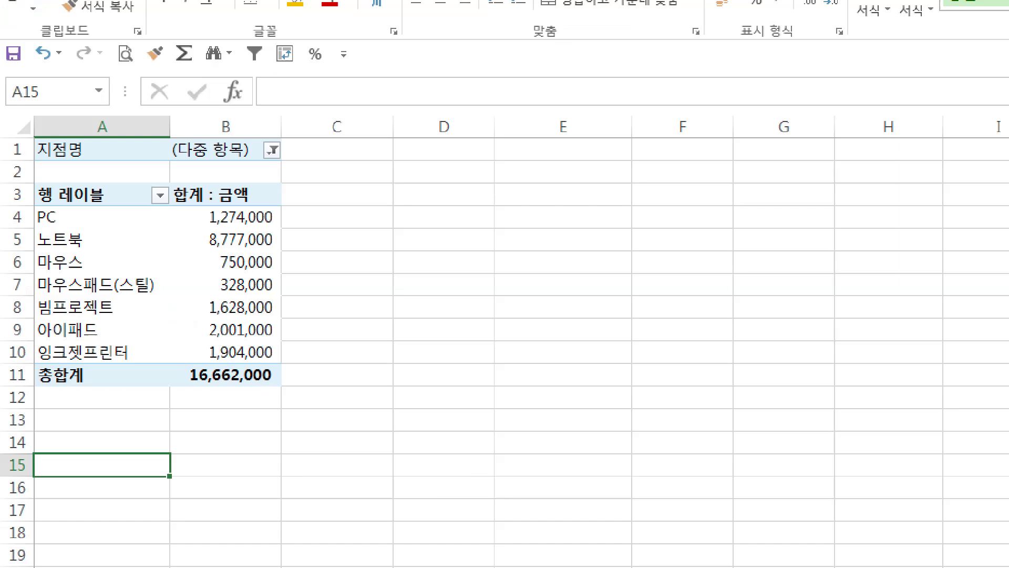
{"action": "mouse_move", "coordinate": [305, 213]}
{"action": "left_mouse_down"}
{"action": "mouse_move", "coordinate": [322, 288]}
{"action": "mouse_move", "coordinate": [302, 342]}
{"action": "left_mouse_up"}
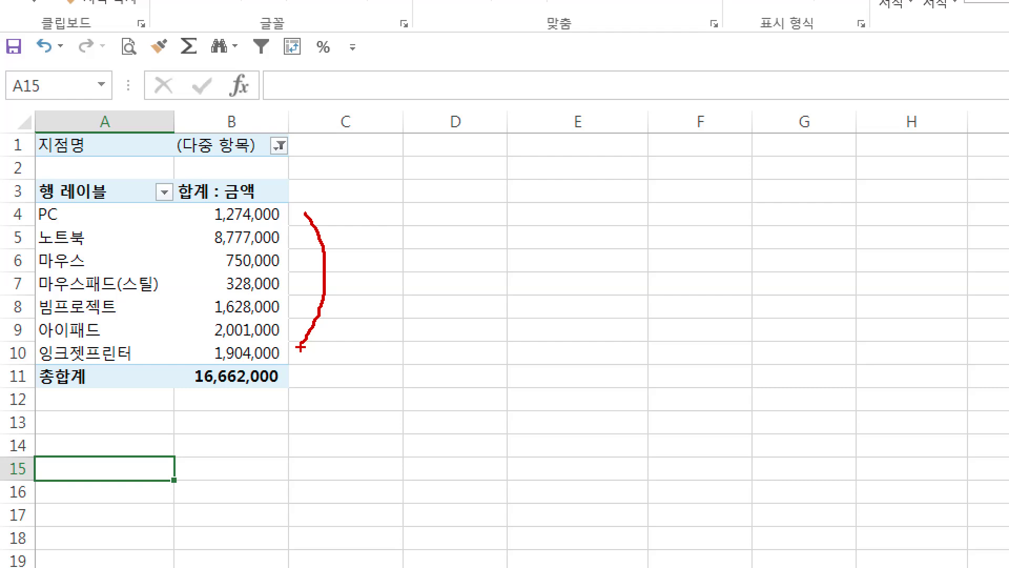
{"action": "key", "text": "Escape"}
Move the 지점명 field from the filters area to the rows area, above 품명
{"action": "left_click", "coordinate": [52, 166]}
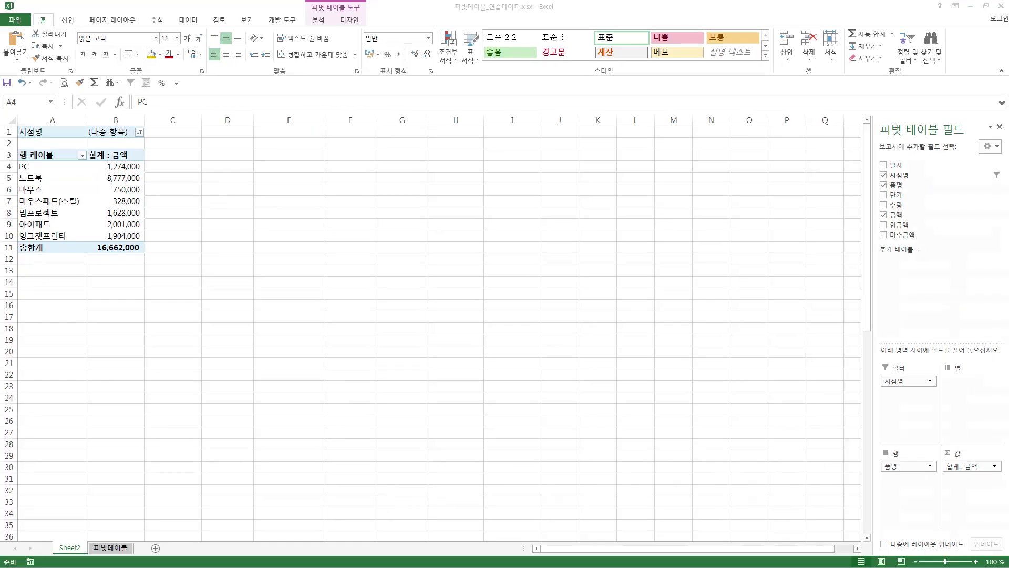
{"action": "left_click", "coordinate": [64, 203]}
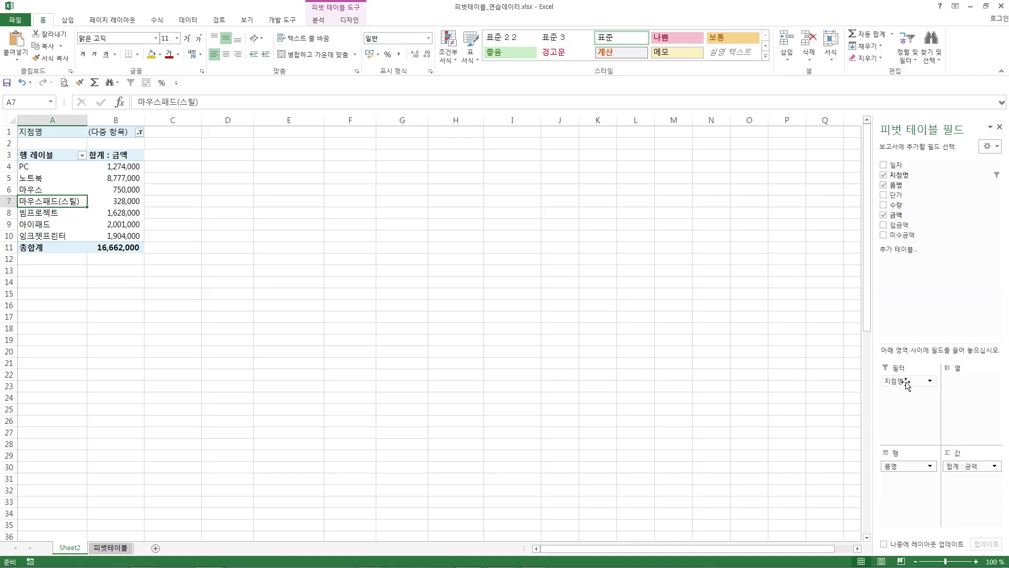
{"action": "left_click_drag", "start_coordinate": [906, 384], "coordinate": [904, 463]}
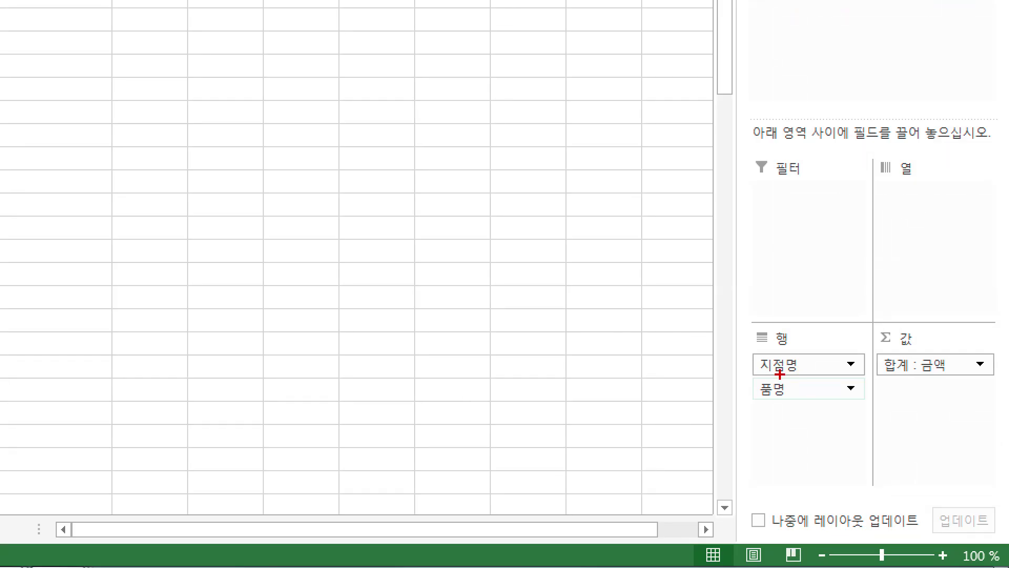
{"action": "left_click_drag", "start_coordinate": [750, 405], "coordinate": [803, 406]}
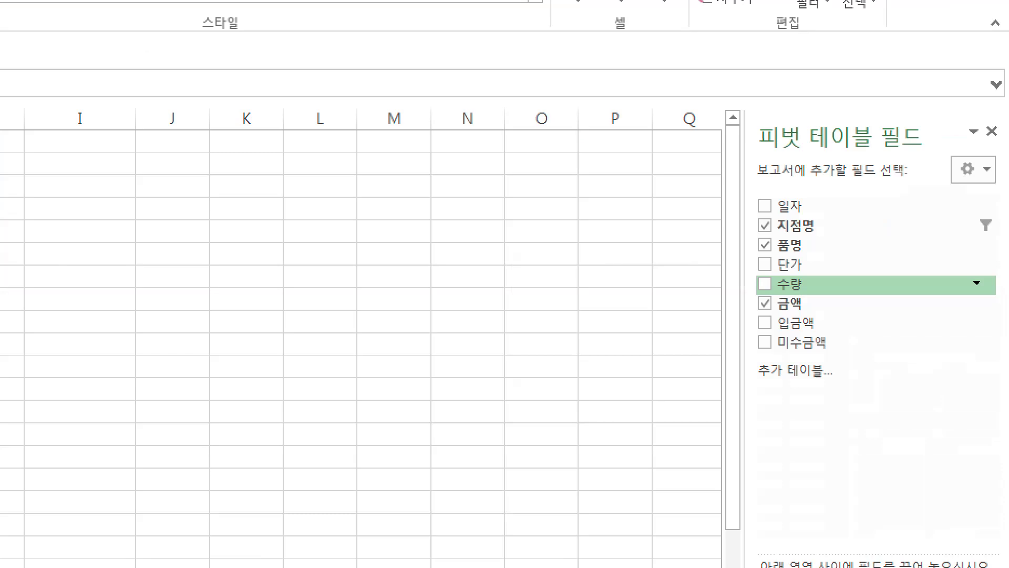
Add the 수량 field to the pivot table's values area and order it above 금액
{"action": "left_click_drag", "start_coordinate": [805, 285], "coordinate": [921, 555]}
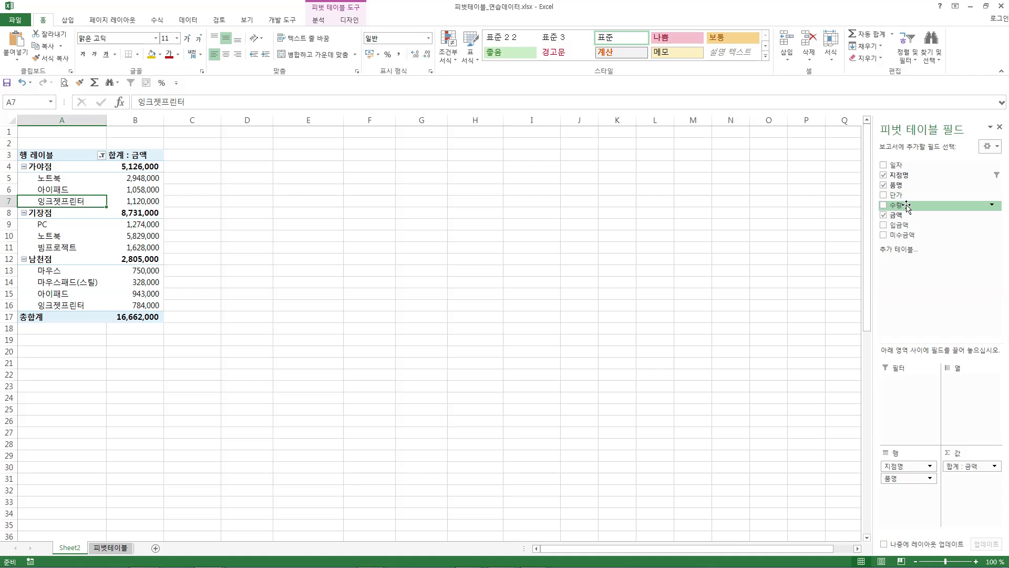
{"action": "left_click_drag", "start_coordinate": [907, 206], "coordinate": [964, 465]}
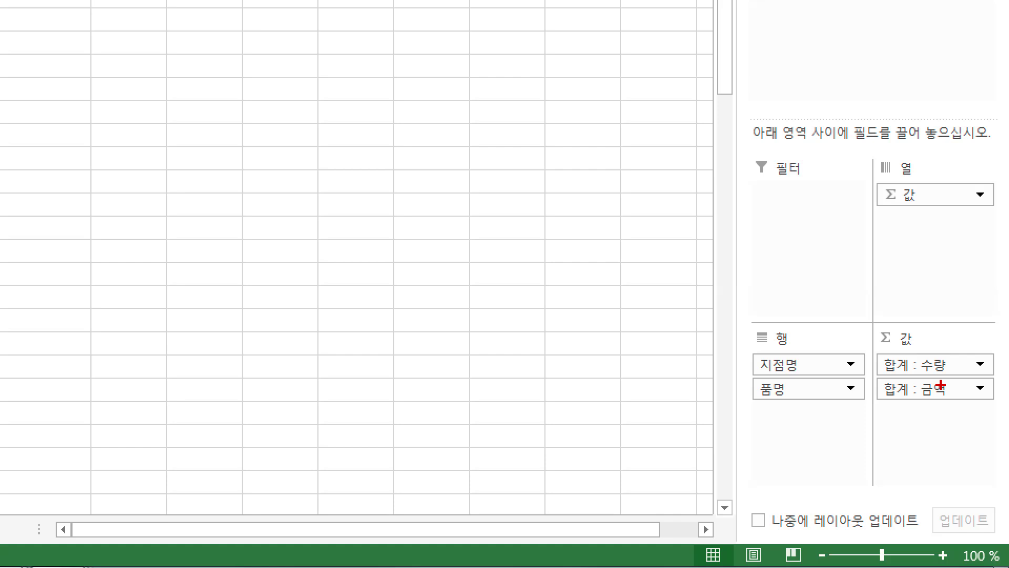
{"action": "left_click_drag", "start_coordinate": [941, 388], "coordinate": [947, 412]}
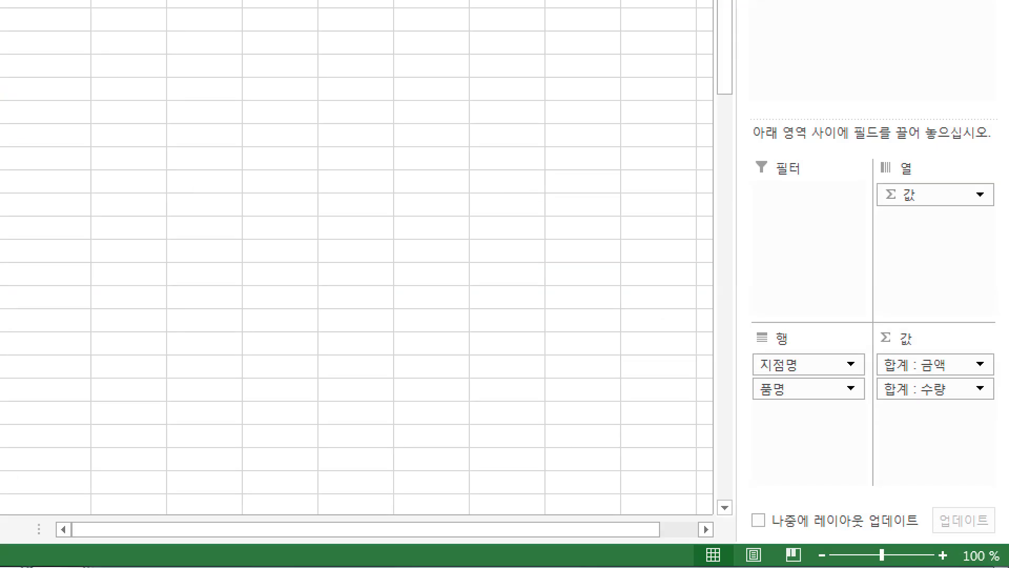
{"action": "left_click_drag", "start_coordinate": [936, 364], "coordinate": [952, 390]}
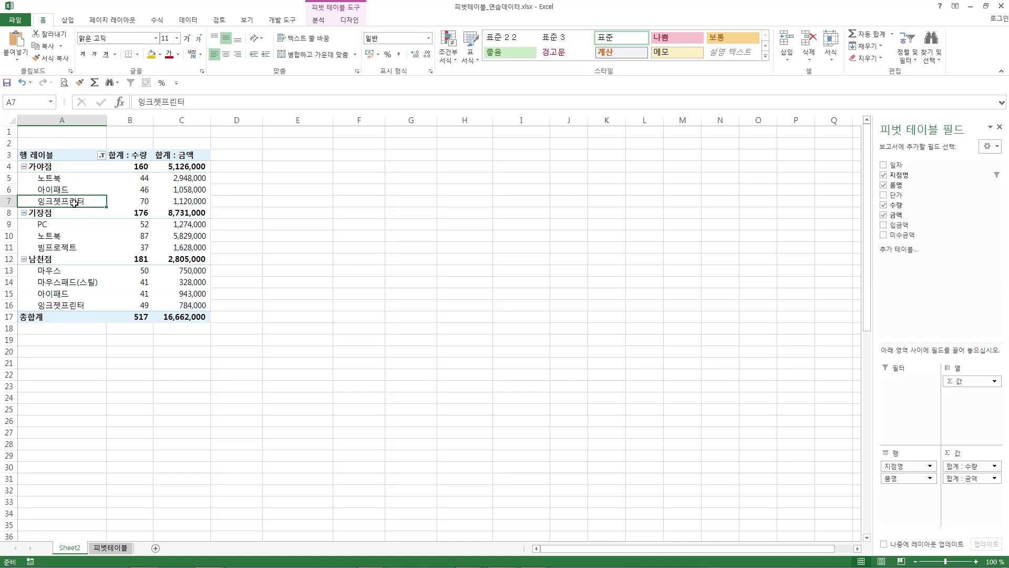
Move the 지점명 field to the filters area and reset its report filter to show all branches
{"action": "left_click", "coordinate": [21, 189]}
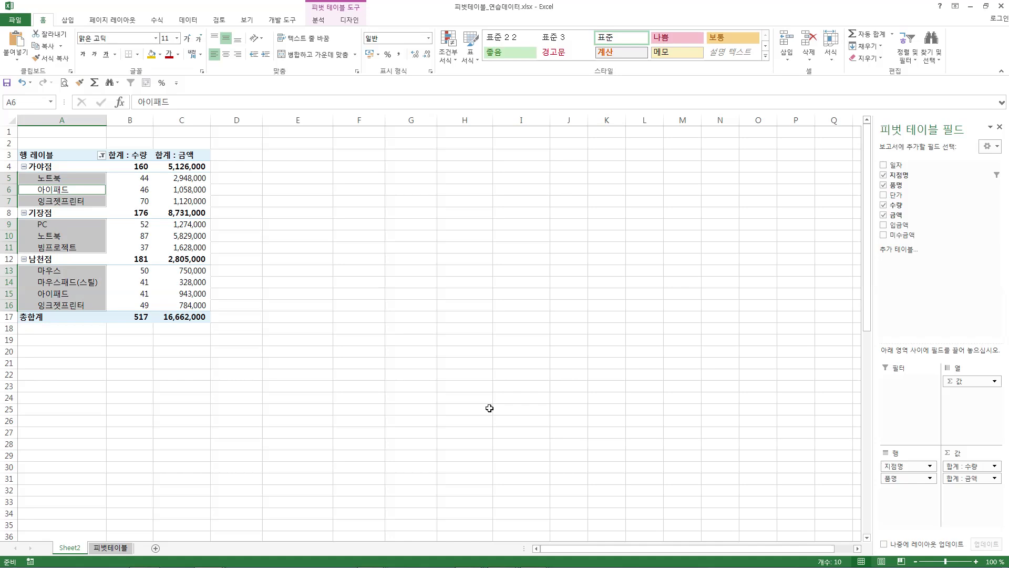
{"action": "left_click", "coordinate": [930, 467]}
{"action": "left_click_drag", "start_coordinate": [933, 469], "coordinate": [917, 389]}
{"action": "left_click", "coordinate": [137, 132]}
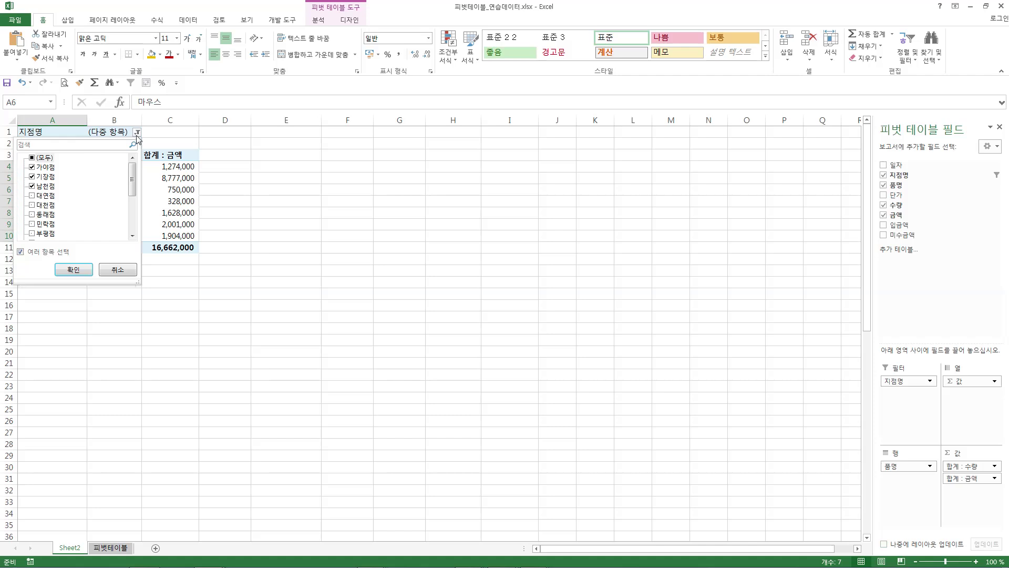
{"action": "left_click", "coordinate": [69, 271]}
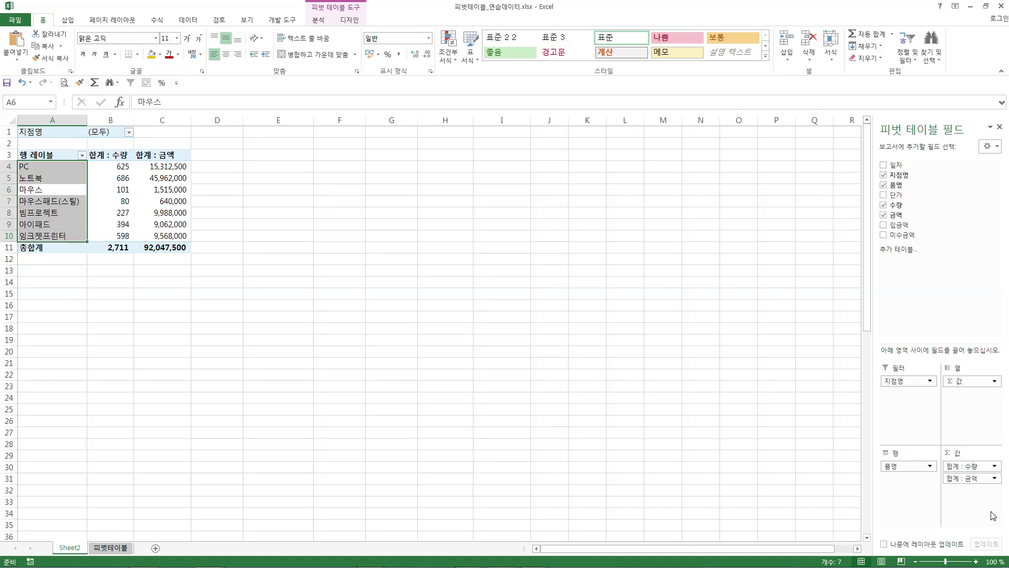
Move the 지점명 field back to the rows area, above 품명
{"action": "left_click_drag", "start_coordinate": [909, 381], "coordinate": [928, 481]}
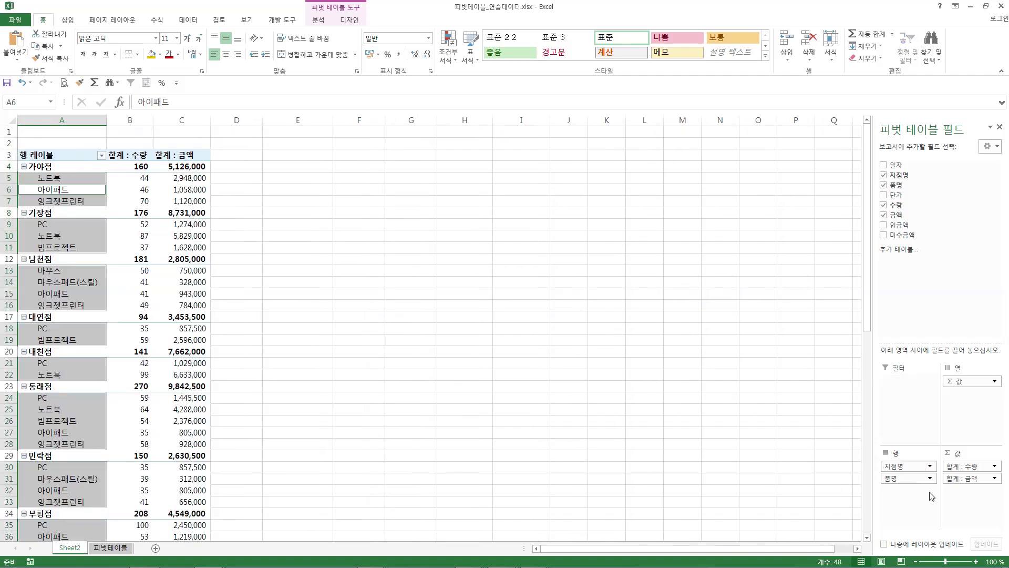
{"action": "left_click", "coordinate": [359, 225]}
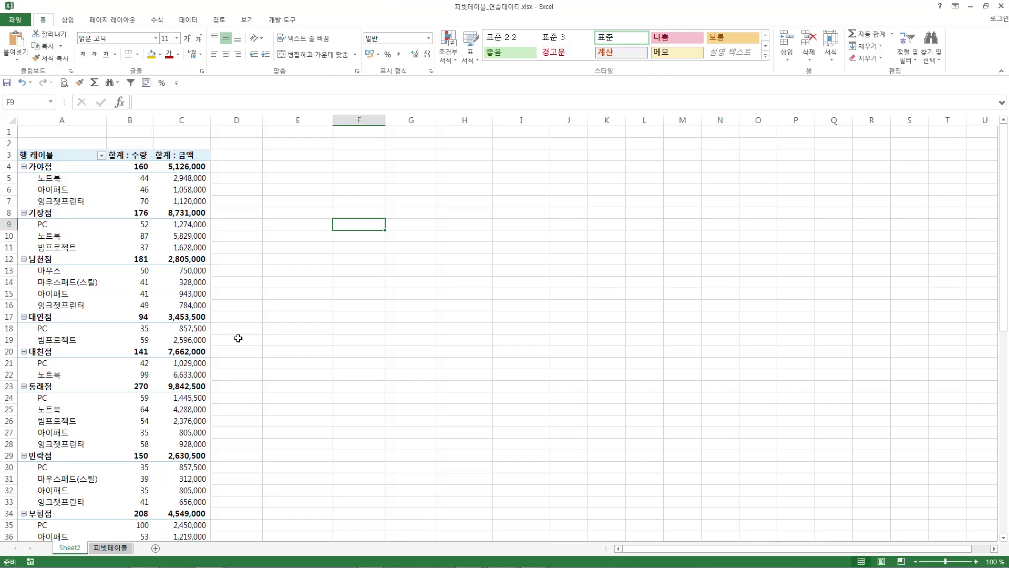
{"action": "left_click", "coordinate": [284, 379]}
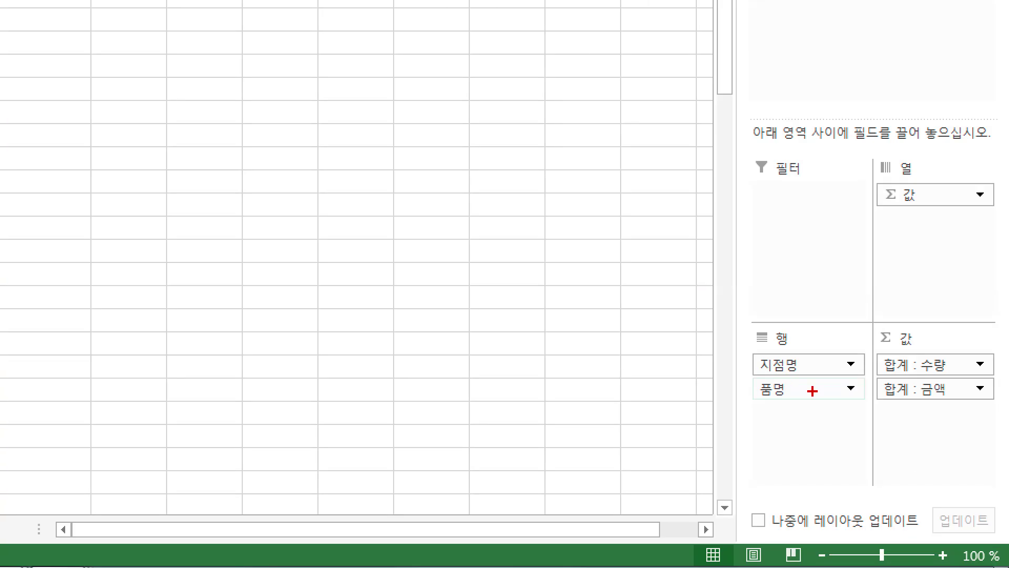
{"action": "left_click_drag", "start_coordinate": [767, 360], "coordinate": [707, 365]}
{"action": "mouse_move", "coordinate": [786, 388]}
{"action": "left_mouse_down"}
{"action": "mouse_move", "coordinate": [642, 385]}
{"action": "mouse_move", "coordinate": [671, 439]}
{"action": "left_mouse_up"}
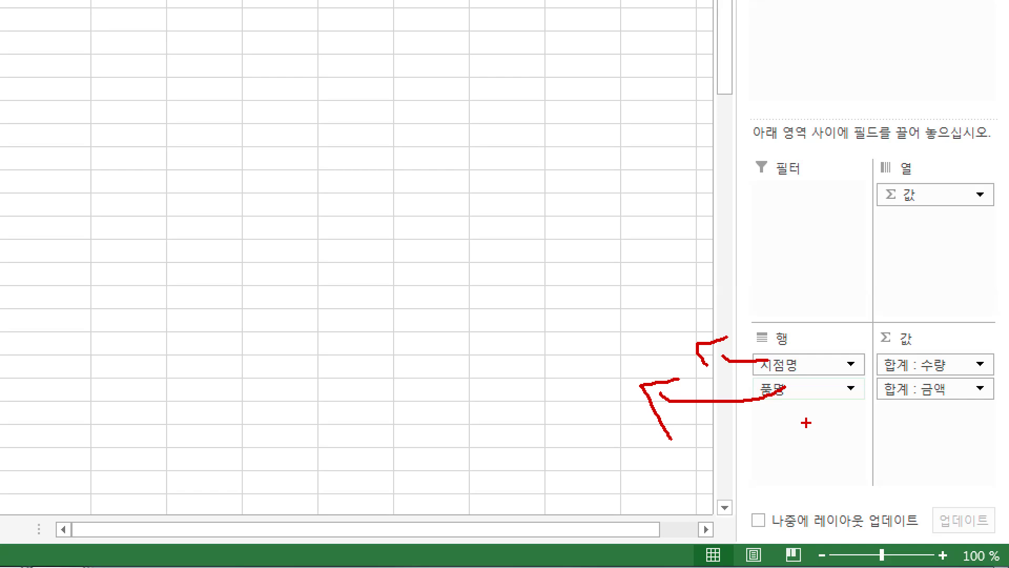
{"action": "key", "text": "Escape"}
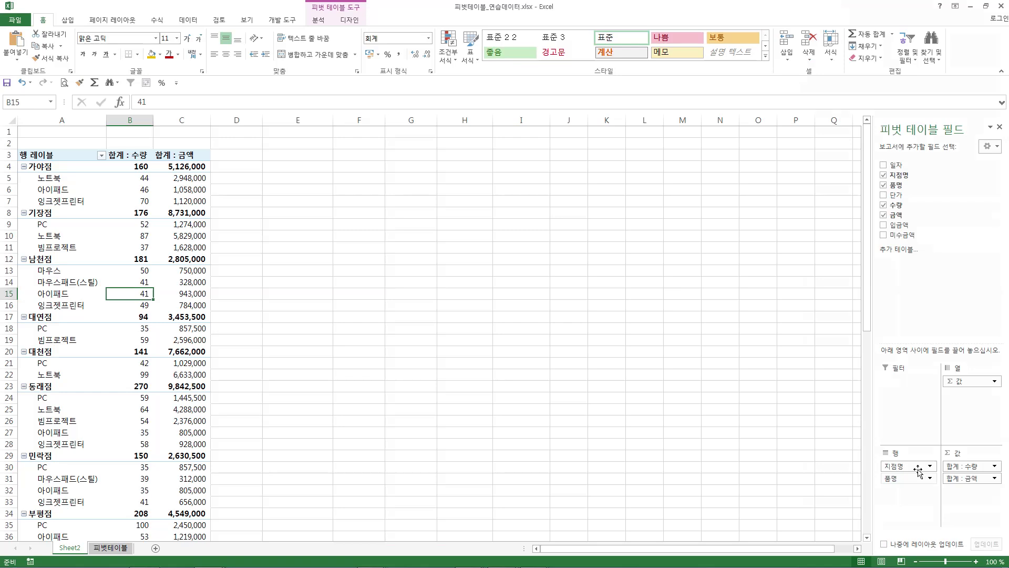
Replace 지점명 and 품명 in the rows area with 일자, and remove 수량 from the values area
{"action": "left_click_drag", "start_coordinate": [918, 470], "coordinate": [806, 444]}
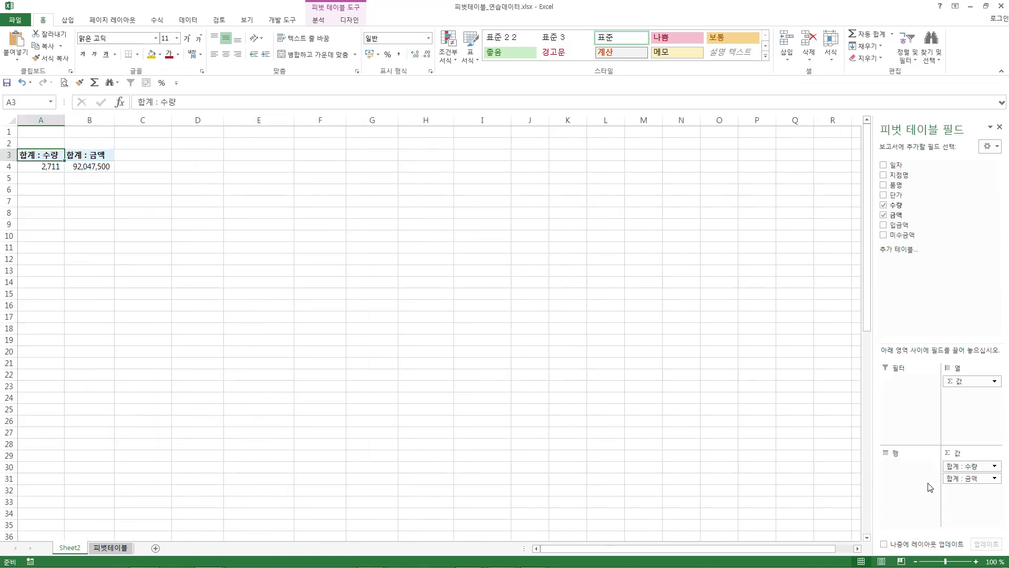
{"action": "left_click_drag", "start_coordinate": [894, 164], "coordinate": [915, 476]}
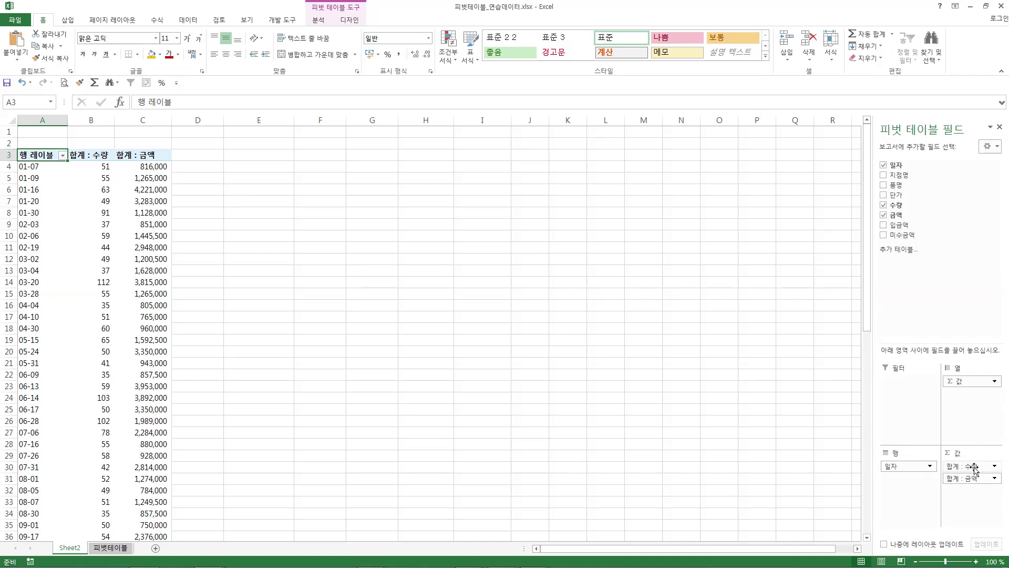
{"action": "left_click_drag", "start_coordinate": [974, 468], "coordinate": [821, 416]}
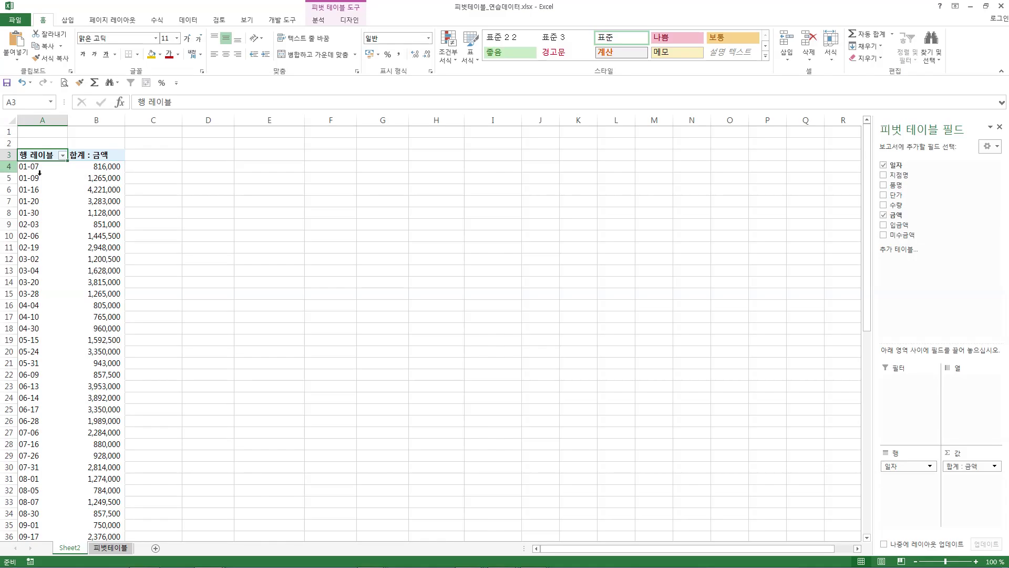
{"action": "left_click", "coordinate": [75, 339]}
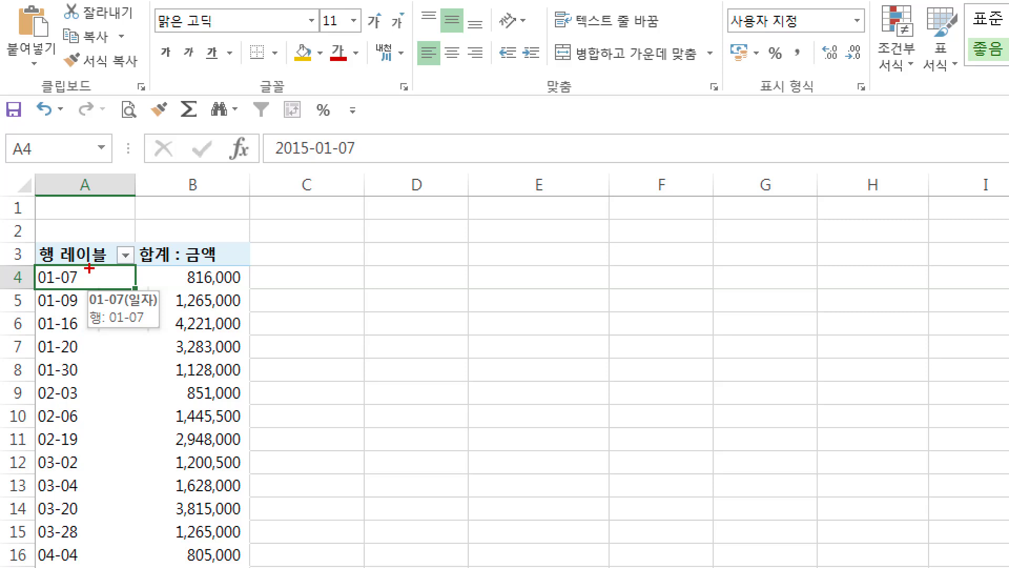
{"action": "mouse_move", "coordinate": [57, 293]}
{"action": "left_mouse_down"}
{"action": "mouse_move", "coordinate": [38, 279]}
{"action": "mouse_move", "coordinate": [97, 264]}
{"action": "mouse_move", "coordinate": [54, 288]}
{"action": "left_mouse_up"}
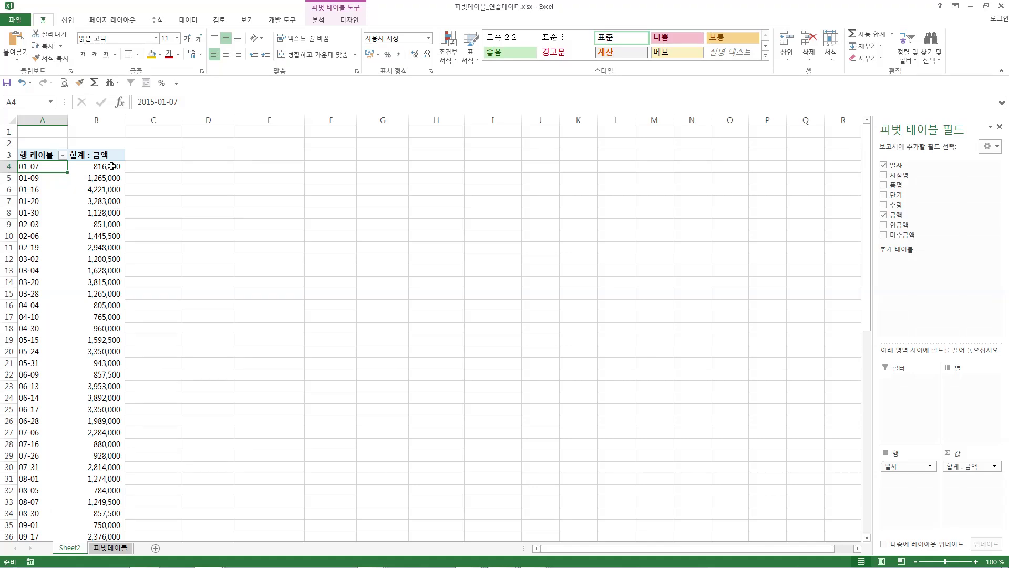
{"action": "left_click", "coordinate": [113, 167]}
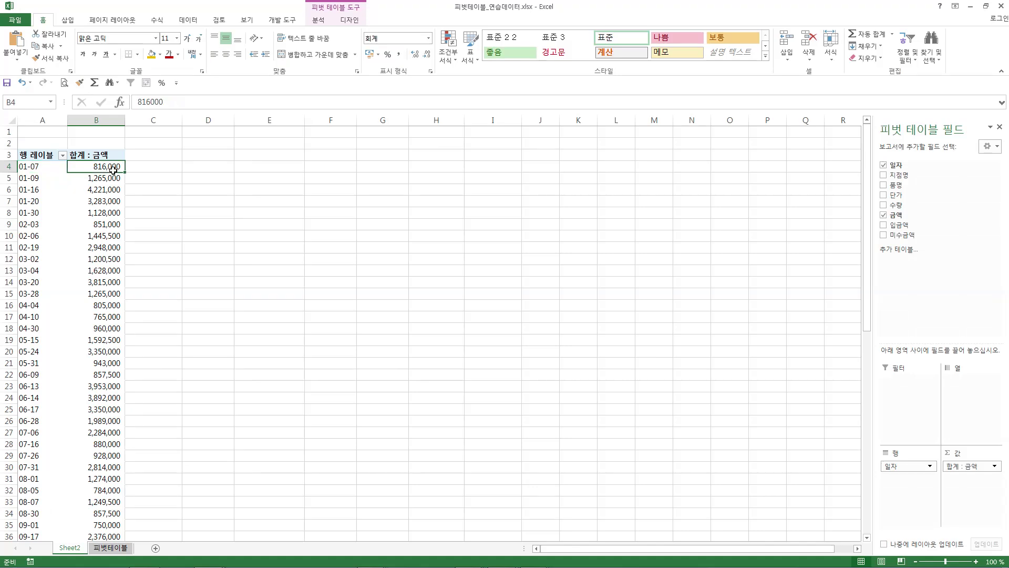
{"action": "mouse_move", "coordinate": [116, 178]}
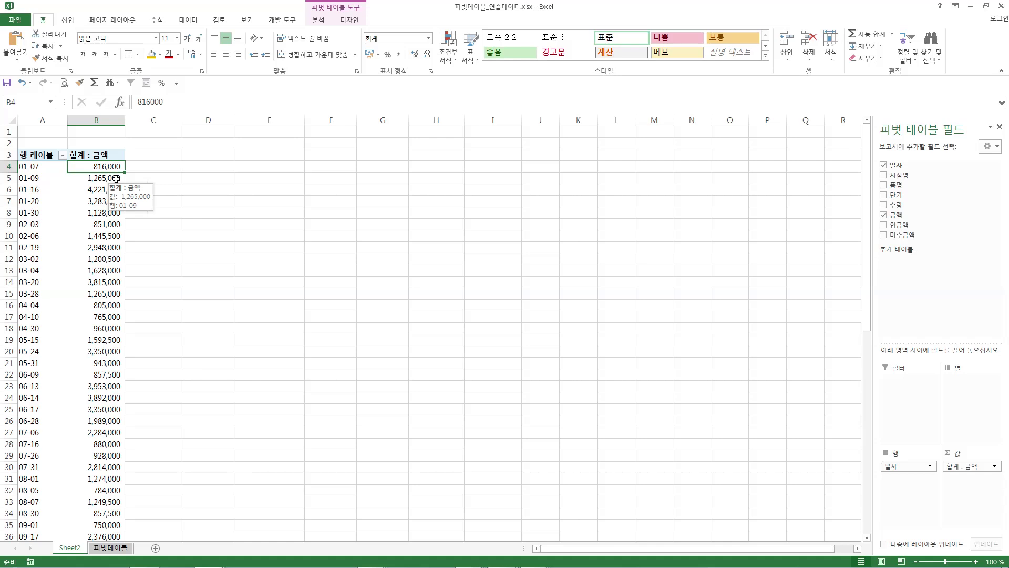
Open the grouping settings for the pivot table's 일자 row field
{"action": "left_click", "coordinate": [40, 167]}
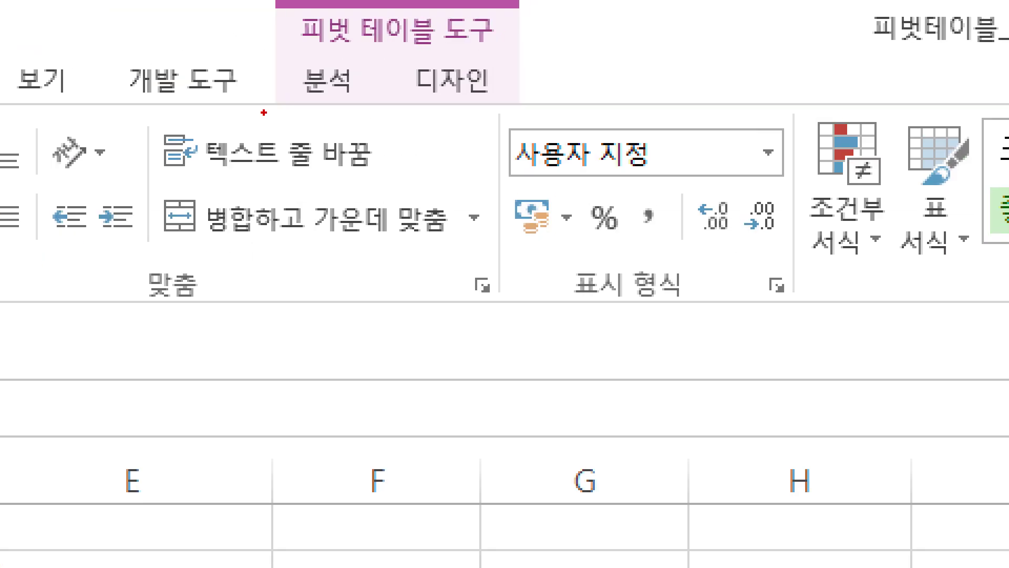
{"action": "left_click_drag", "start_coordinate": [263, 112], "coordinate": [344, 107]}
{"action": "left_click_drag", "start_coordinate": [444, 102], "coordinate": [535, 101]}
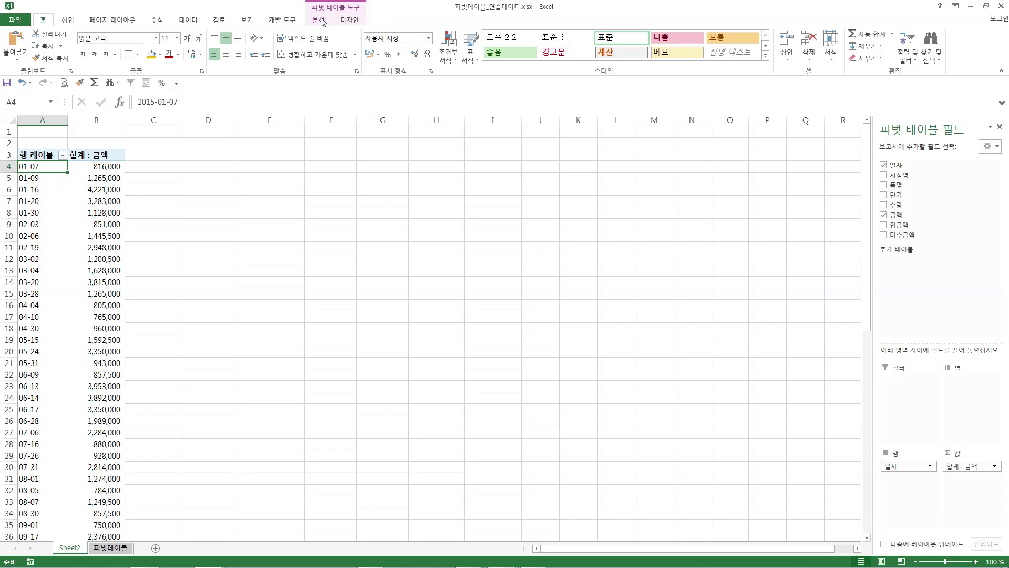
{"action": "left_click", "coordinate": [320, 21]}
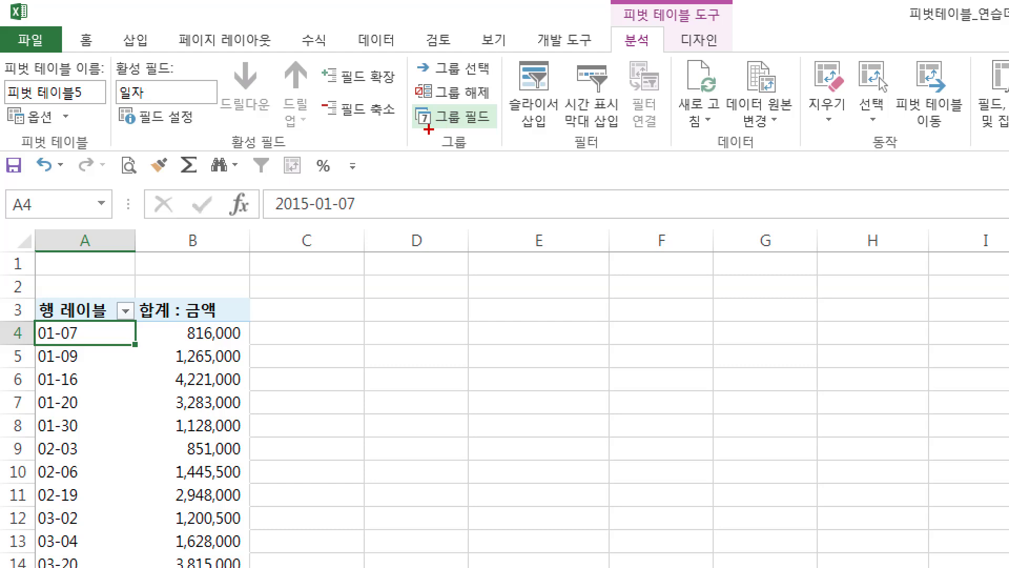
{"action": "mouse_move", "coordinate": [422, 131]}
{"action": "left_mouse_down"}
{"action": "mouse_move", "coordinate": [496, 122]}
{"action": "mouse_move", "coordinate": [405, 108]}
{"action": "mouse_move", "coordinate": [432, 98]}
{"action": "mouse_move", "coordinate": [437, 128]}
{"action": "left_mouse_up"}
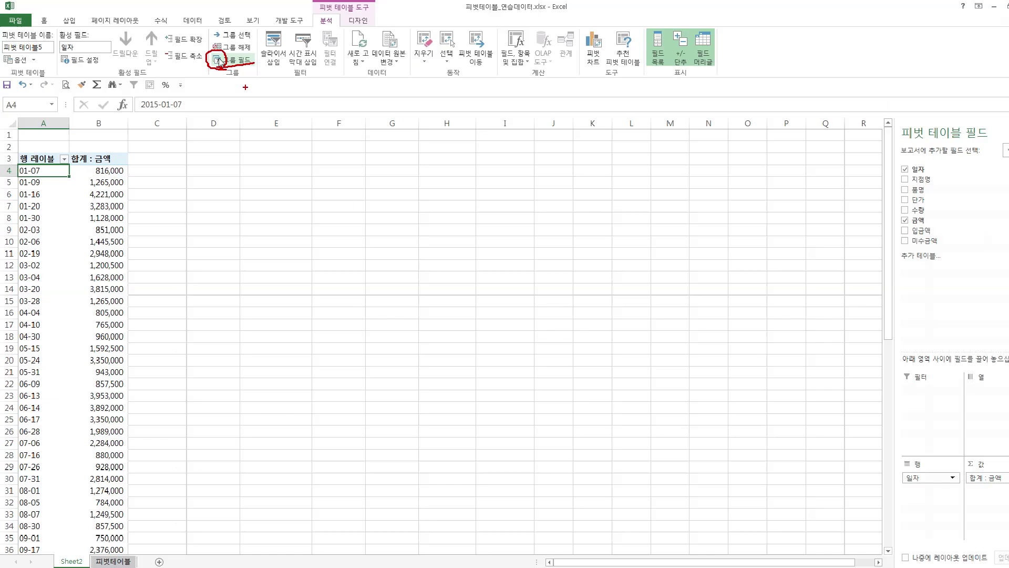
{"action": "left_click", "coordinate": [227, 58]}
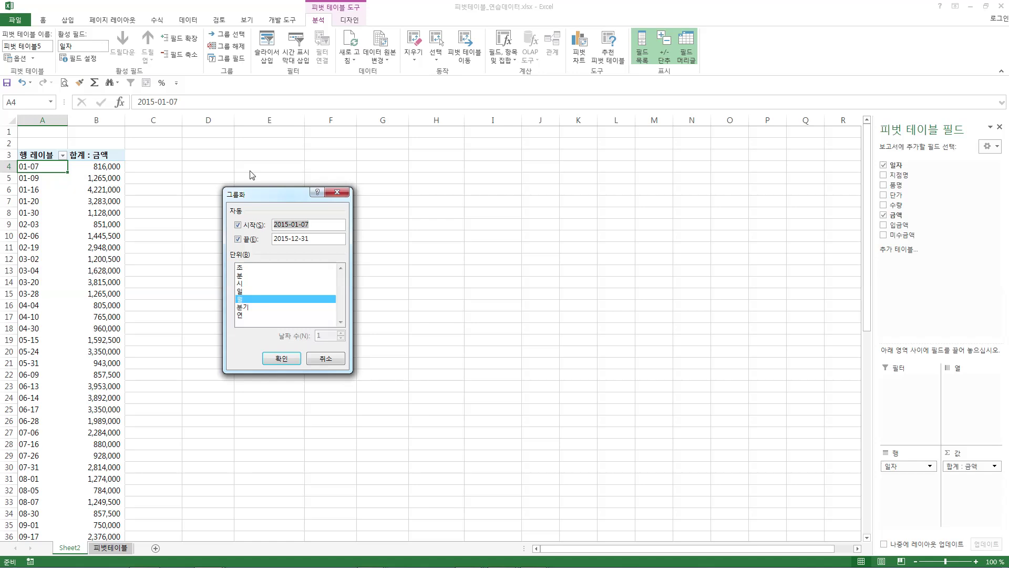
{"action": "left_click_drag", "start_coordinate": [272, 200], "coordinate": [170, 162]}
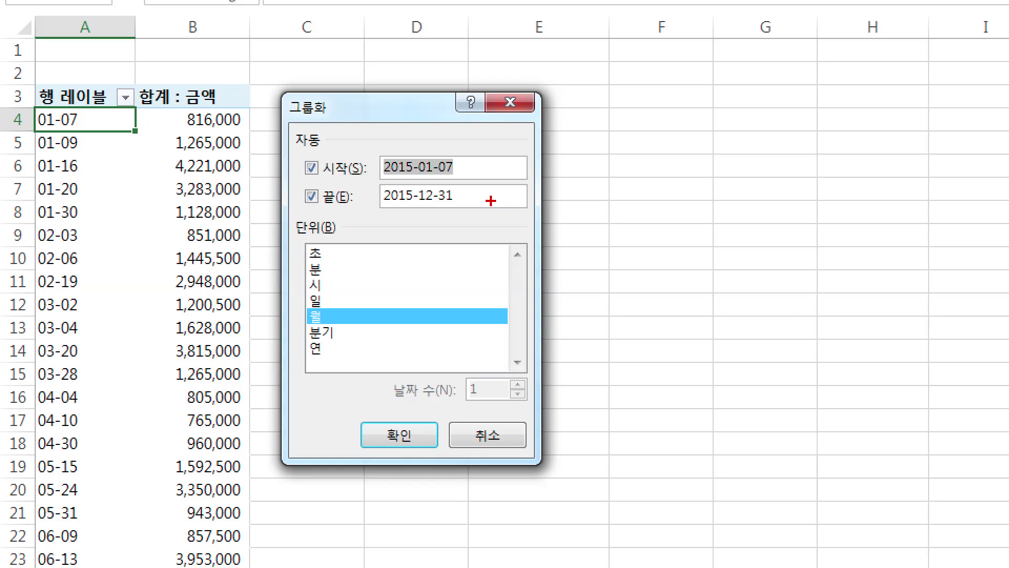
{"action": "mouse_move", "coordinate": [308, 321]}
{"action": "left_mouse_down"}
{"action": "mouse_move", "coordinate": [356, 319]}
{"action": "mouse_move", "coordinate": [335, 357]}
{"action": "left_mouse_up"}
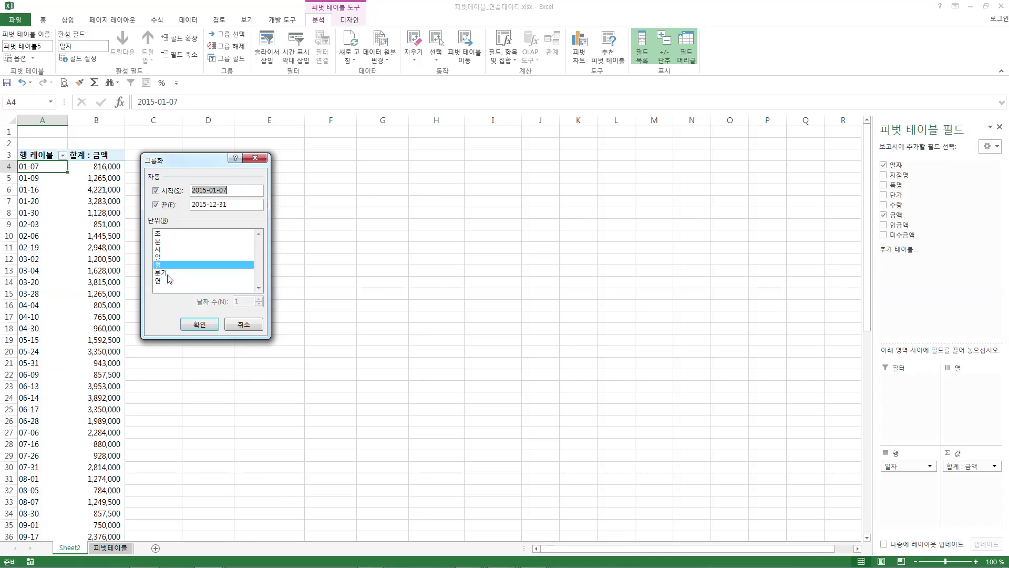
Try switching the 월 and 분기 grouping units on and off
{"action": "left_click", "coordinate": [168, 274]}
{"action": "left_click", "coordinate": [171, 272]}
{"action": "left_click", "coordinate": [171, 267]}
{"action": "left_click", "coordinate": [166, 267]}
{"action": "left_click", "coordinate": [340, 279]}
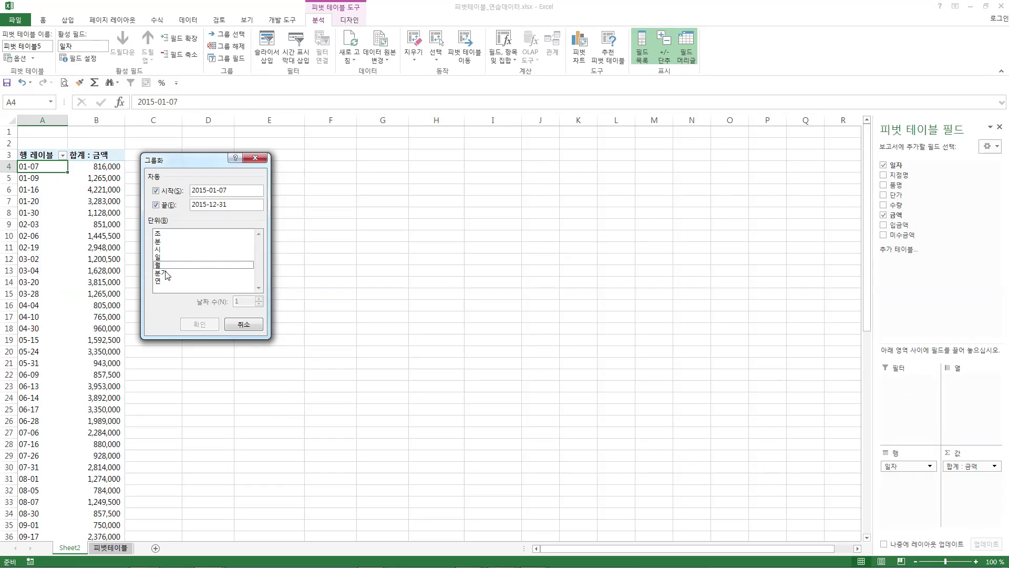
{"action": "left_click", "coordinate": [334, 289]}
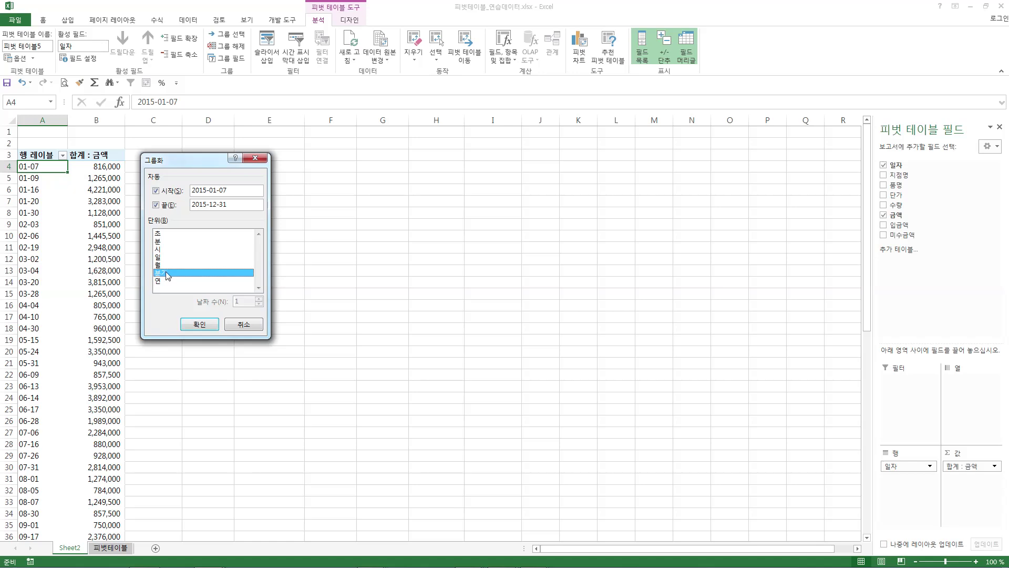
{"action": "left_click", "coordinate": [167, 272]}
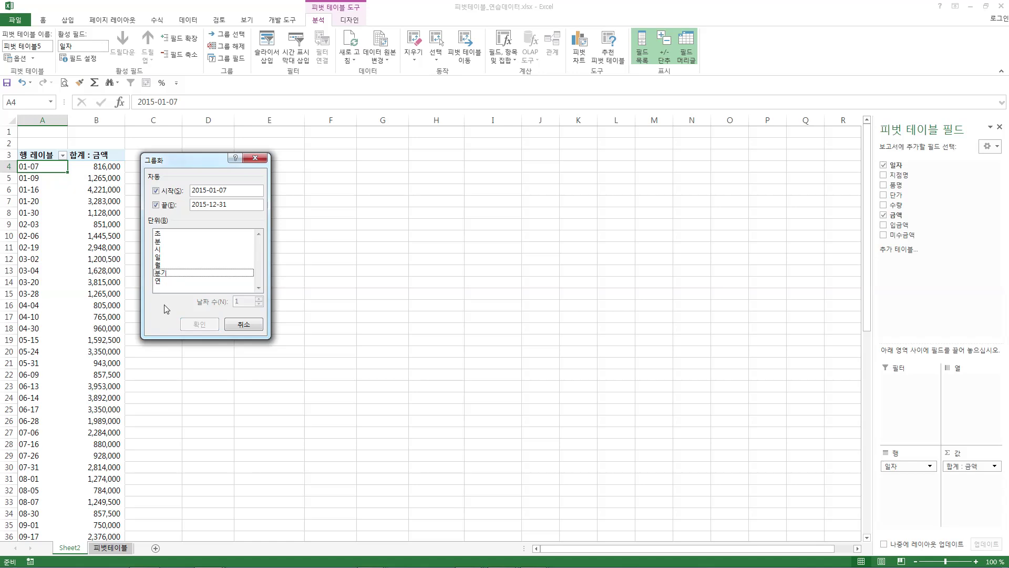
Group the 일자 row field by 월 only
{"action": "left_click", "coordinate": [167, 266]}
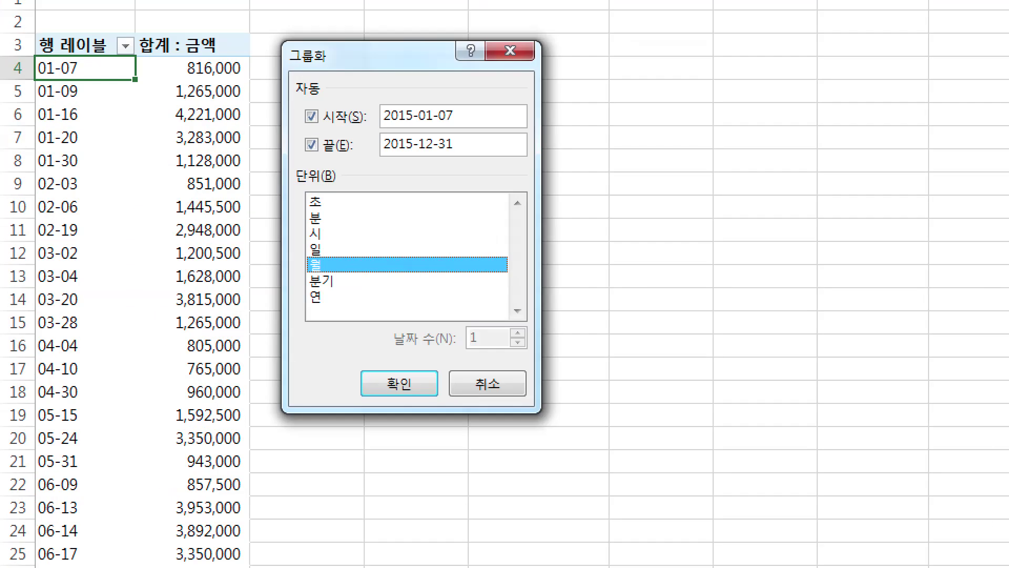
{"action": "mouse_move", "coordinate": [333, 256]}
{"action": "left_mouse_down"}
{"action": "mouse_move", "coordinate": [345, 262]}
{"action": "mouse_move", "coordinate": [359, 241]}
{"action": "left_mouse_up"}
{"action": "key", "text": "Escape"}
{"action": "left_click", "coordinate": [199, 324]}
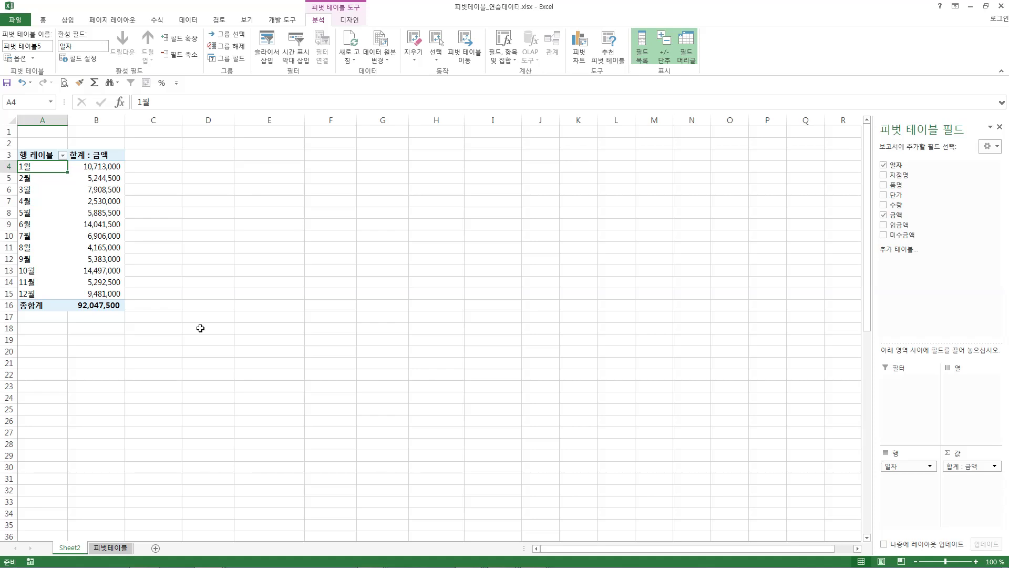
{"action": "left_click", "coordinate": [210, 282]}
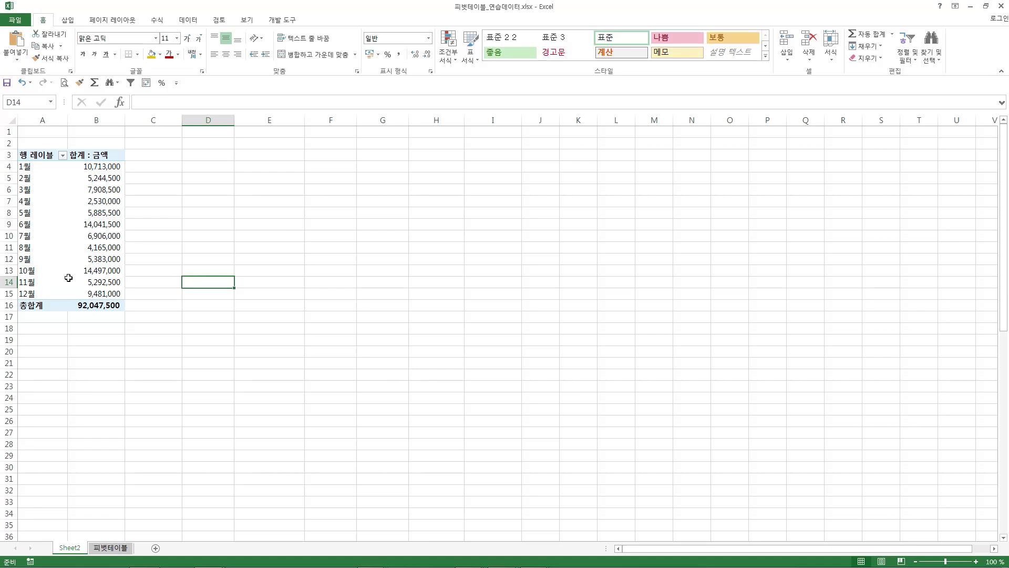
{"action": "left_click", "coordinate": [60, 202]}
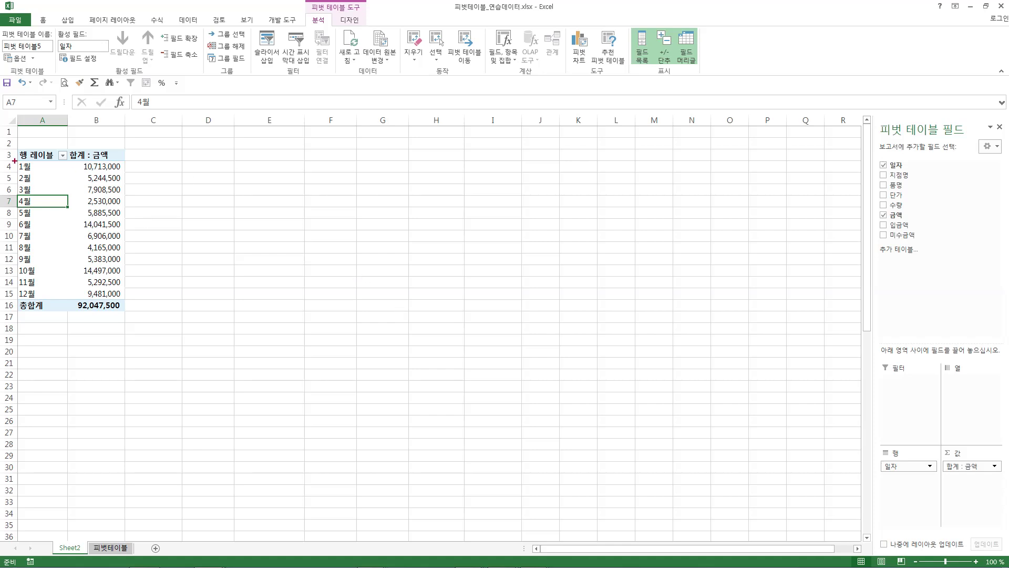
{"action": "left_click_drag", "start_coordinate": [15, 161], "coordinate": [297, 159]}
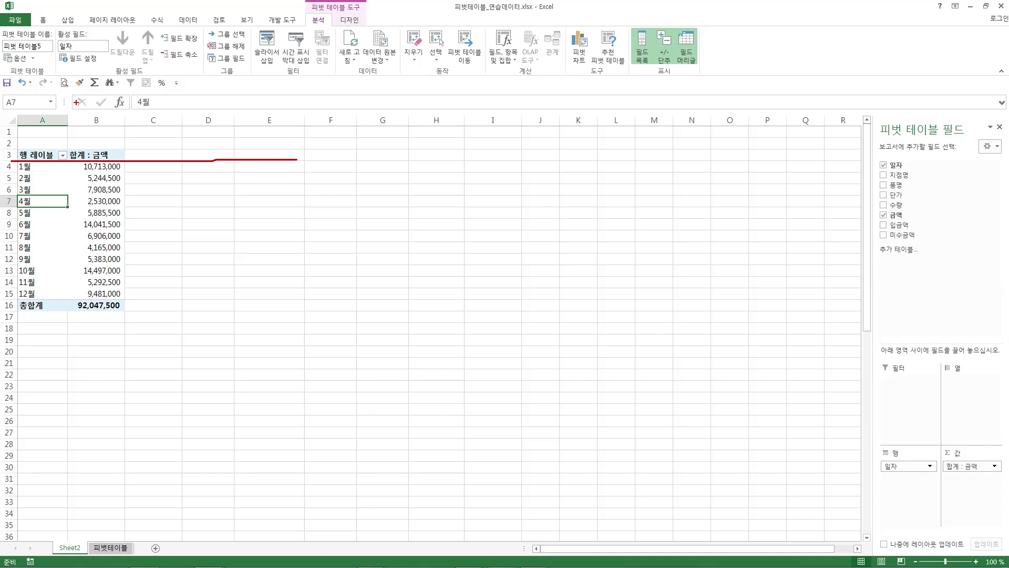
{"action": "left_click_drag", "start_coordinate": [75, 103], "coordinate": [72, 377]}
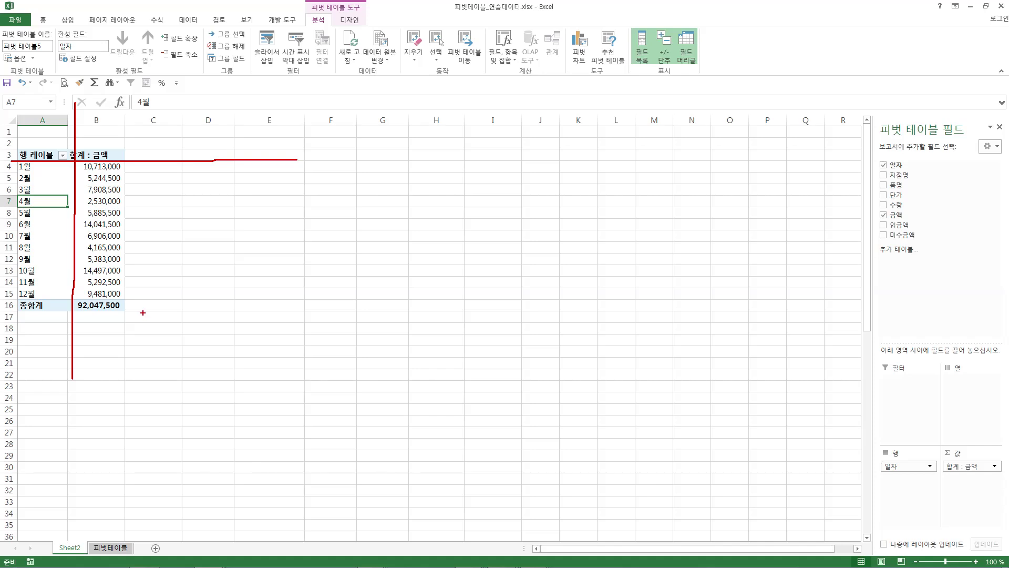
{"action": "mouse_move", "coordinate": [19, 196]}
{"action": "left_mouse_down"}
{"action": "mouse_move", "coordinate": [21, 218]}
{"action": "mouse_move", "coordinate": [43, 228]}
{"action": "left_mouse_up"}
{"action": "mouse_move", "coordinate": [168, 108]}
{"action": "left_mouse_down"}
{"action": "mouse_move", "coordinate": [199, 114]}
{"action": "mouse_move", "coordinate": [200, 146]}
{"action": "left_mouse_up"}
{"action": "left_click_drag", "start_coordinate": [194, 135], "coordinate": [218, 130]}
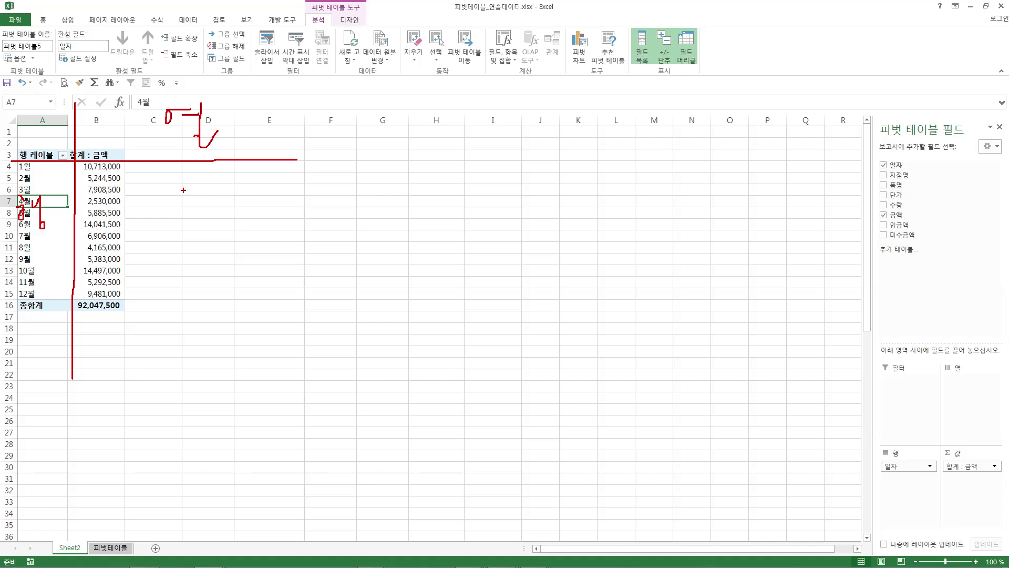
{"action": "left_click_drag", "start_coordinate": [183, 192], "coordinate": [194, 201]}
{"action": "mouse_move", "coordinate": [202, 185]}
{"action": "left_mouse_down"}
{"action": "mouse_move", "coordinate": [202, 202]}
{"action": "mouse_move", "coordinate": [220, 194]}
{"action": "left_mouse_up"}
{"action": "left_click_drag", "start_coordinate": [190, 209], "coordinate": [216, 237]}
{"action": "left_click_drag", "start_coordinate": [220, 226], "coordinate": [242, 245]}
{"action": "left_click_drag", "start_coordinate": [201, 149], "coordinate": [222, 149]}
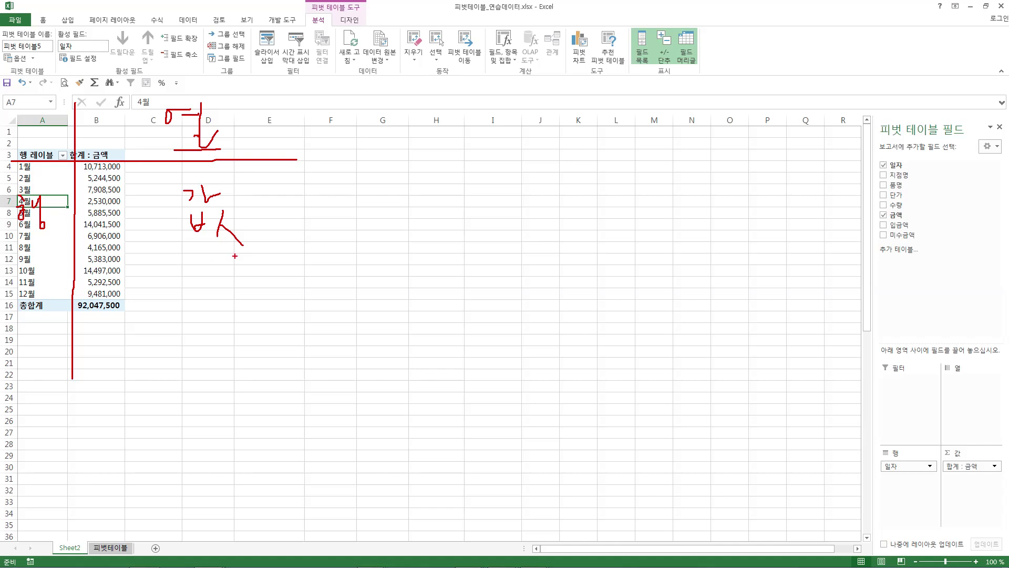
{"action": "key", "text": "Escape"}
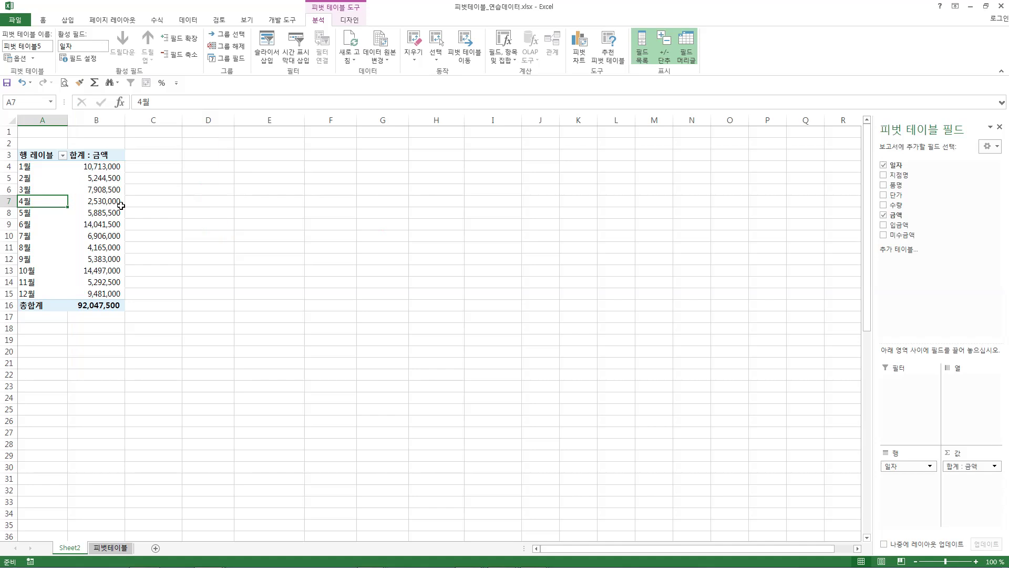
{"action": "left_click", "coordinate": [66, 212]}
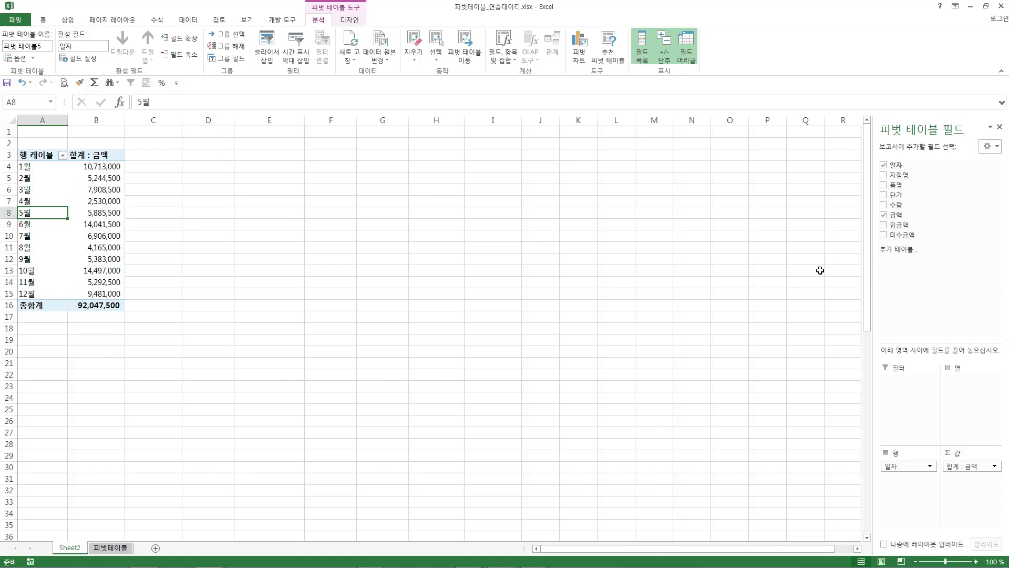
Add 품명 and 지점명 to the pivot table's filter area, with 지점명 above 품명
{"action": "left_click_drag", "start_coordinate": [921, 174], "coordinate": [925, 389]}
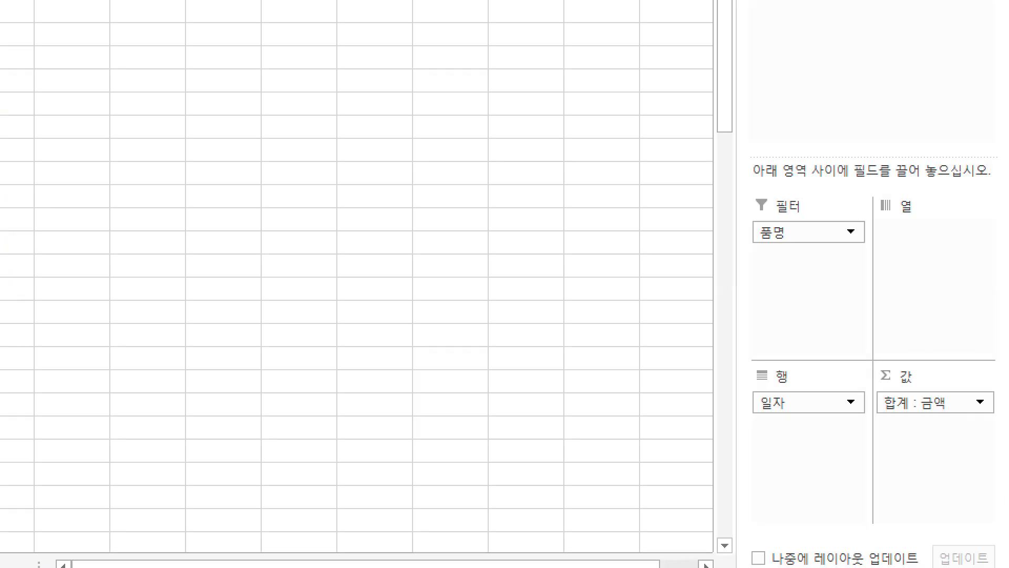
{"action": "left_click_drag", "start_coordinate": [896, 175], "coordinate": [912, 375]}
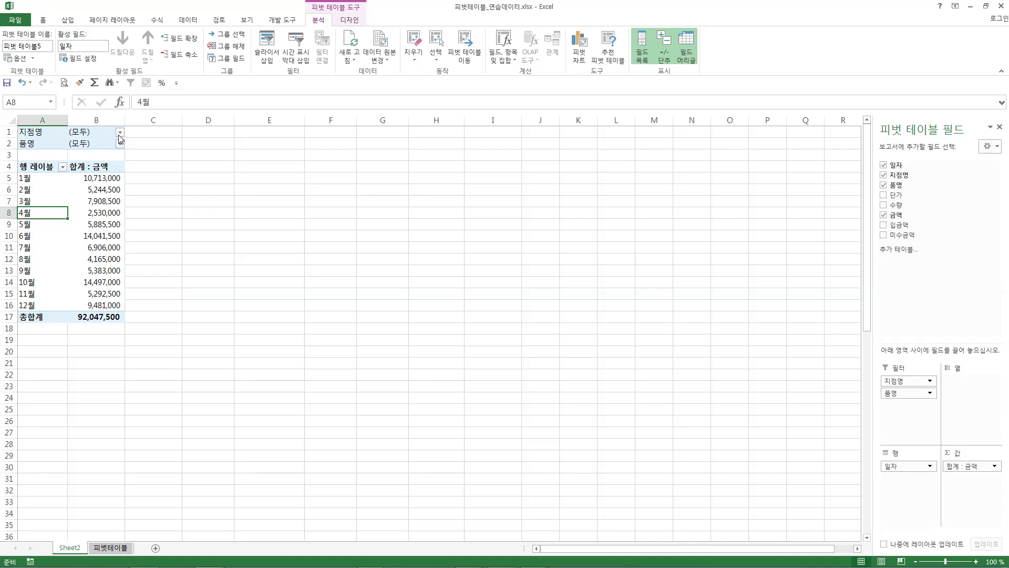
Examine the items offered by the 지점명 and 품명 report filters, keeping both set to all items
{"action": "left_click", "coordinate": [239, 256]}
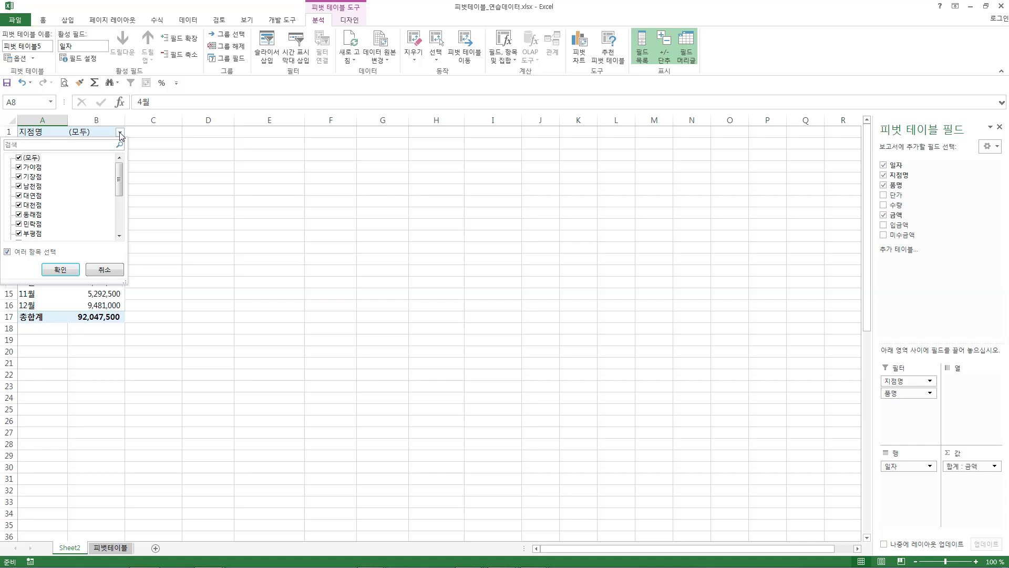
{"action": "key", "text": "Escape"}
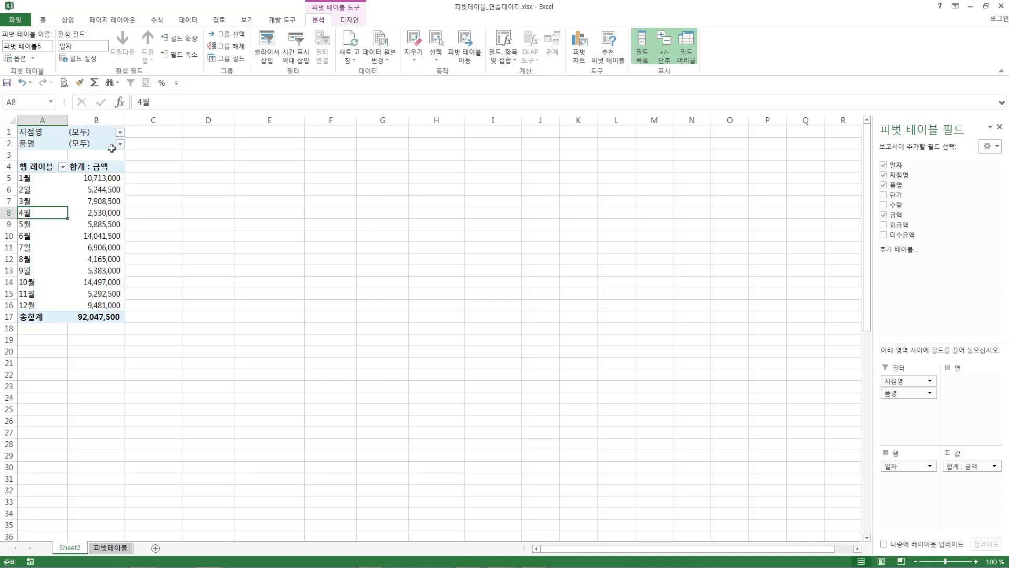
{"action": "left_click", "coordinate": [120, 143]}
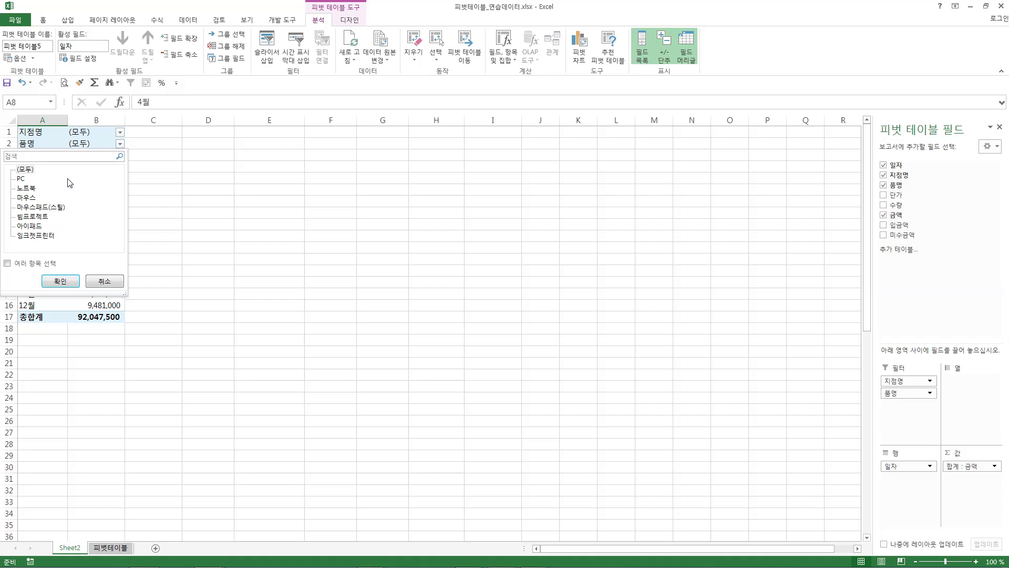
{"action": "left_click", "coordinate": [76, 277]}
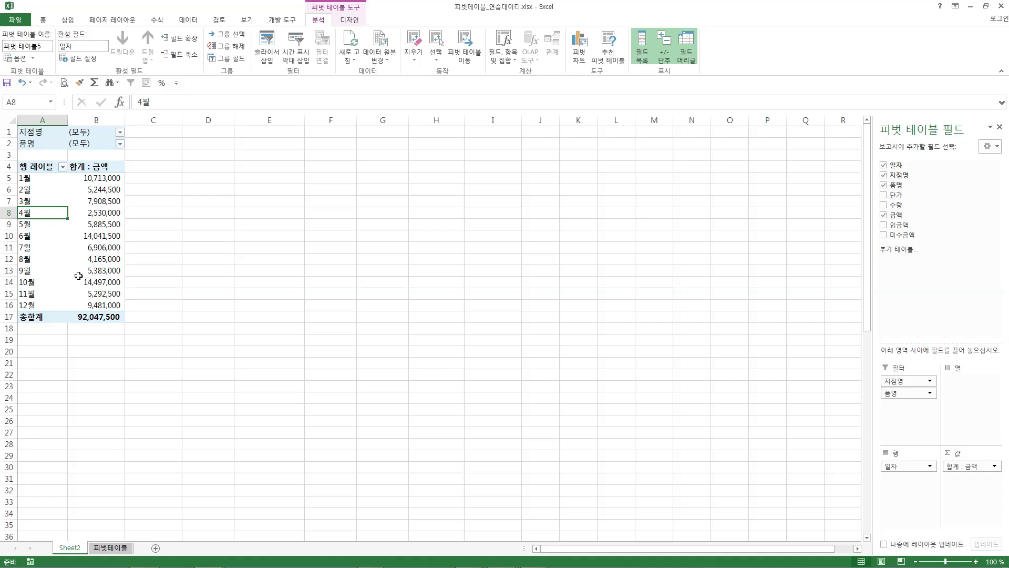
{"action": "left_click", "coordinate": [88, 226]}
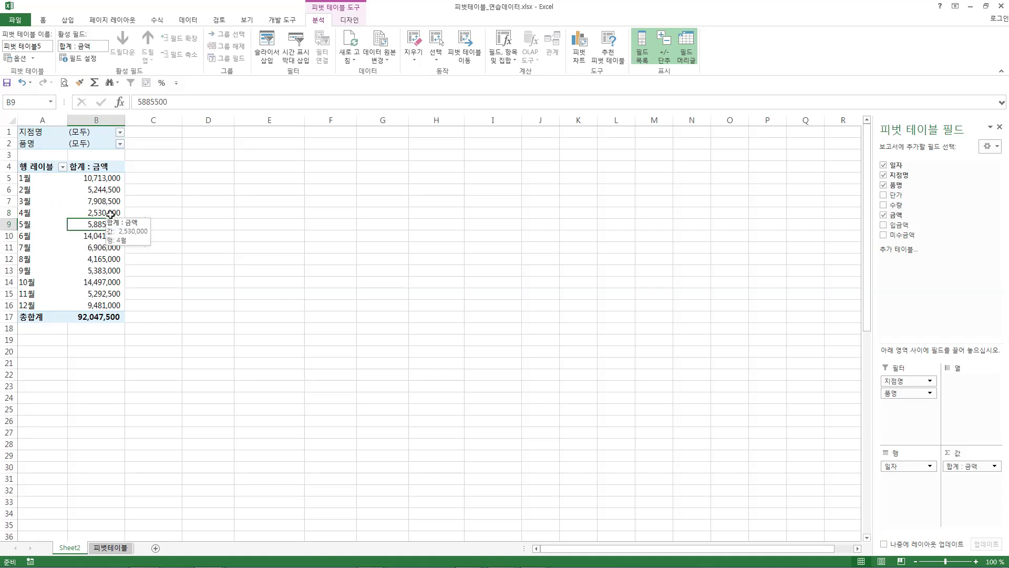